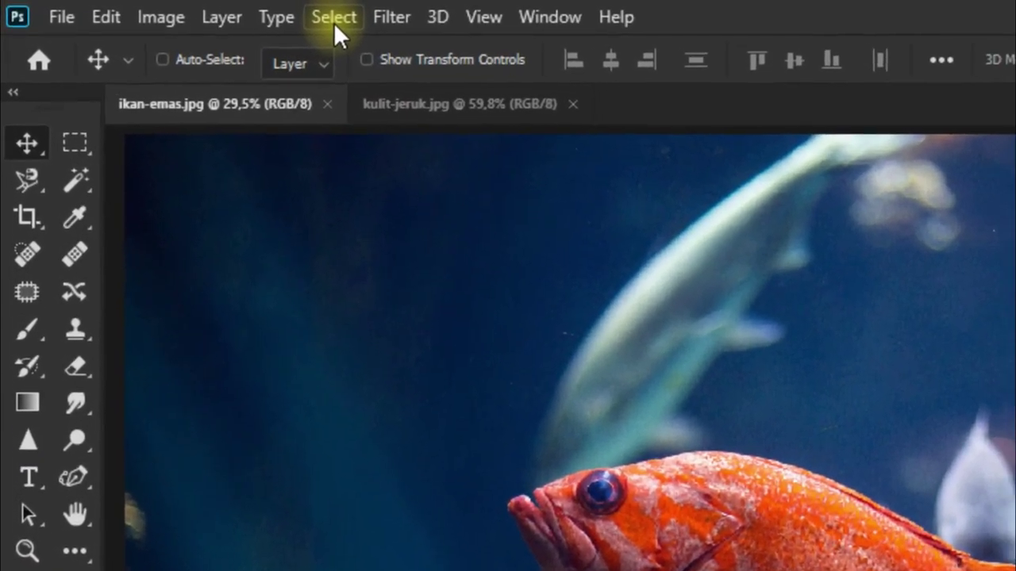
Select the orange fish with Focus Area, keeping Auto in-focus range and Soften Edge on.
left_click(286, 16)
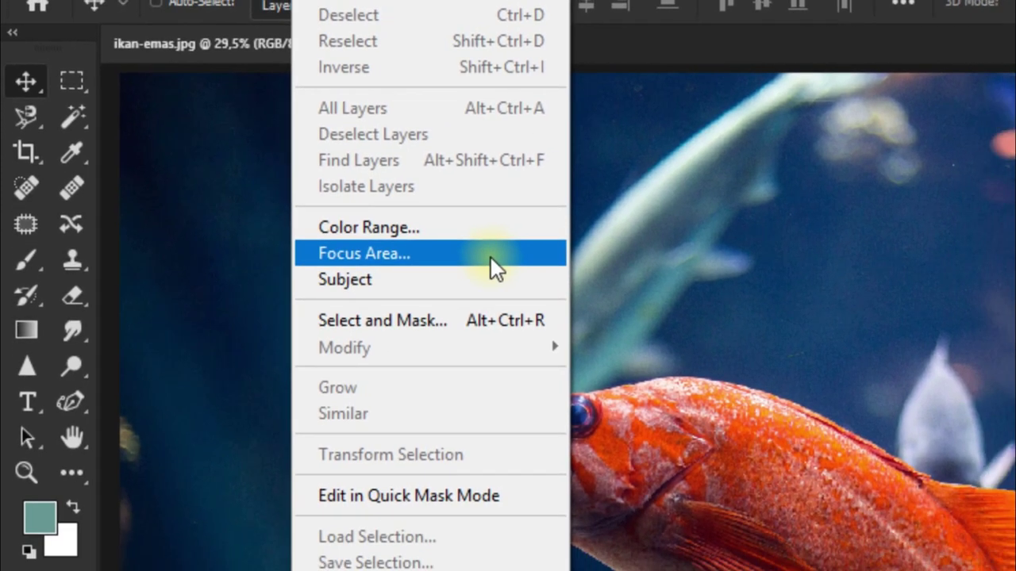
left_click(516, 266)
left_click_drag(647, 113, 569, 106)
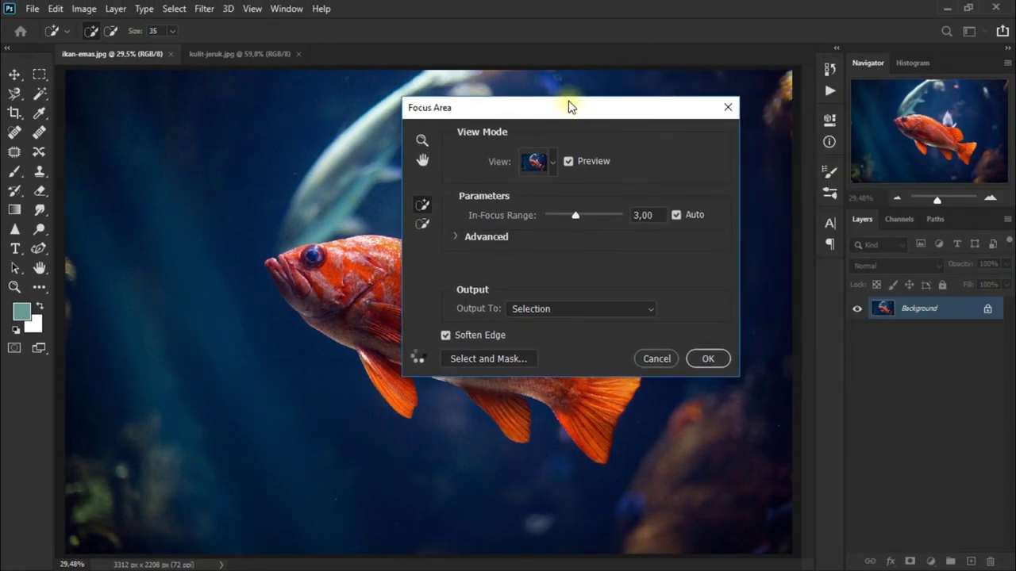
left_click(492, 338)
left_click(493, 337)
left_click(677, 215)
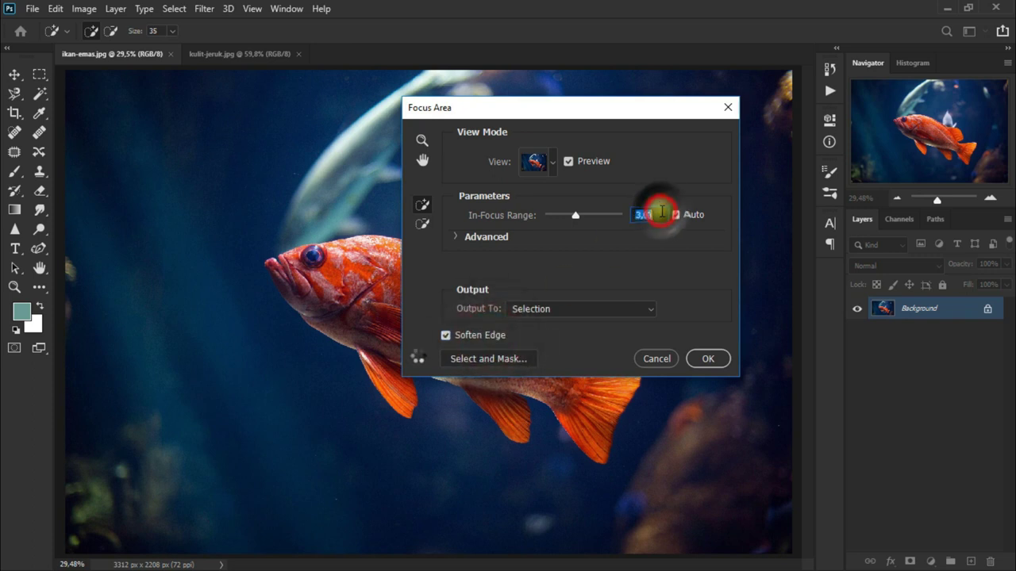
left_click(678, 215)
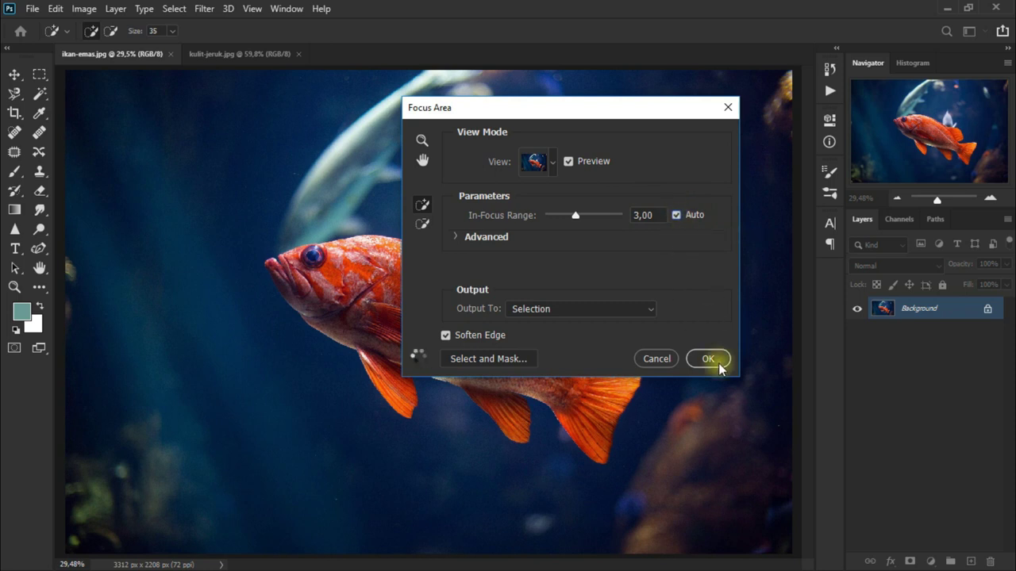
left_click(718, 363)
left_click(718, 362)
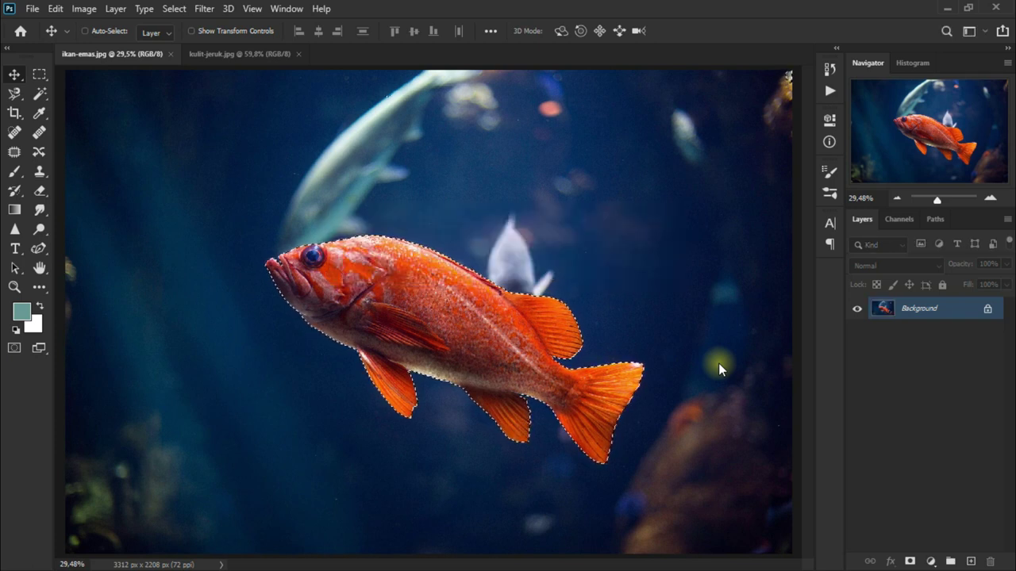
Copy the selected fish onto its own Layer 1 and make Background the active layer.
key("ctrl")
key("ctrl+j")
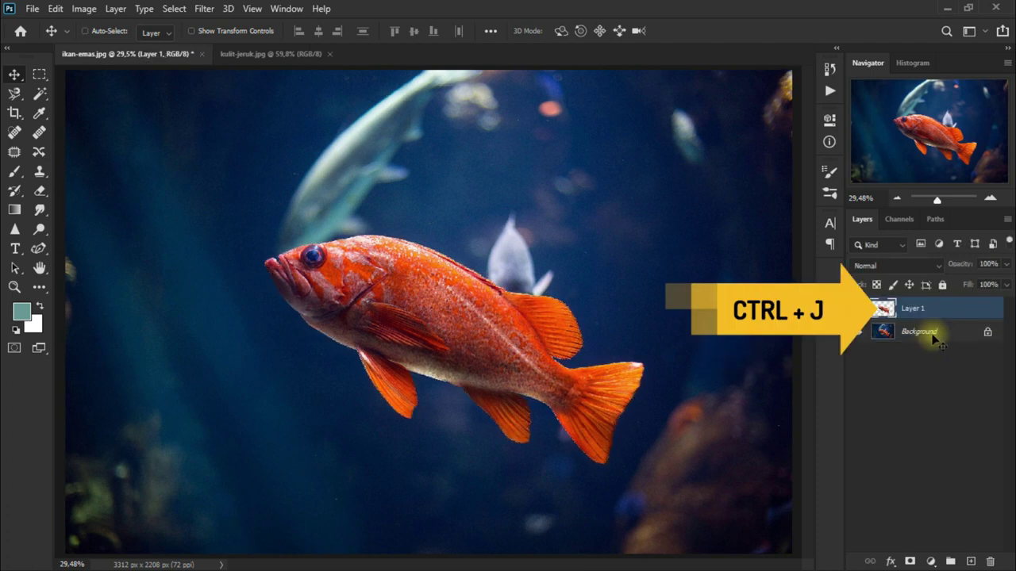
left_click(854, 333)
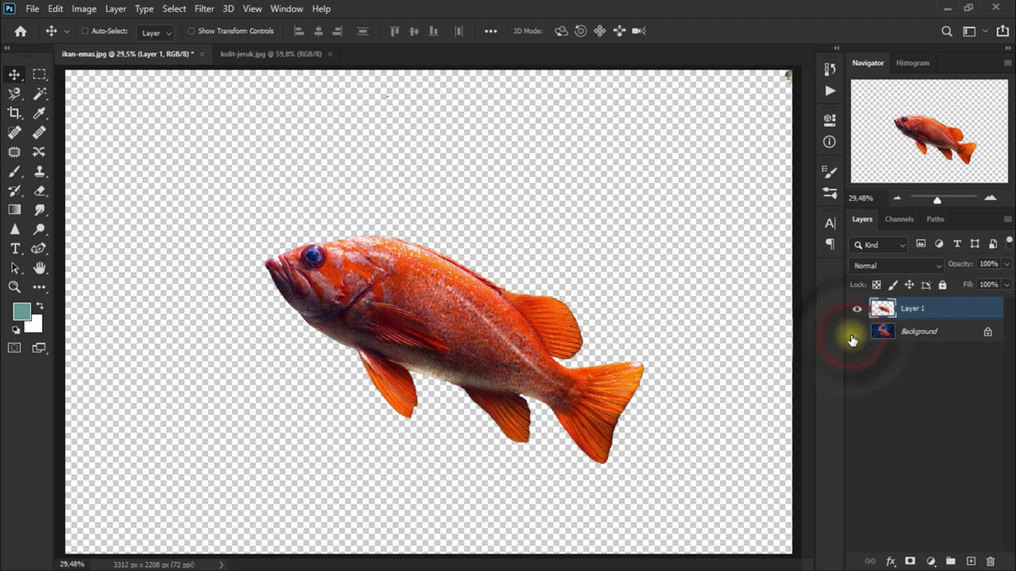
left_click(854, 335)
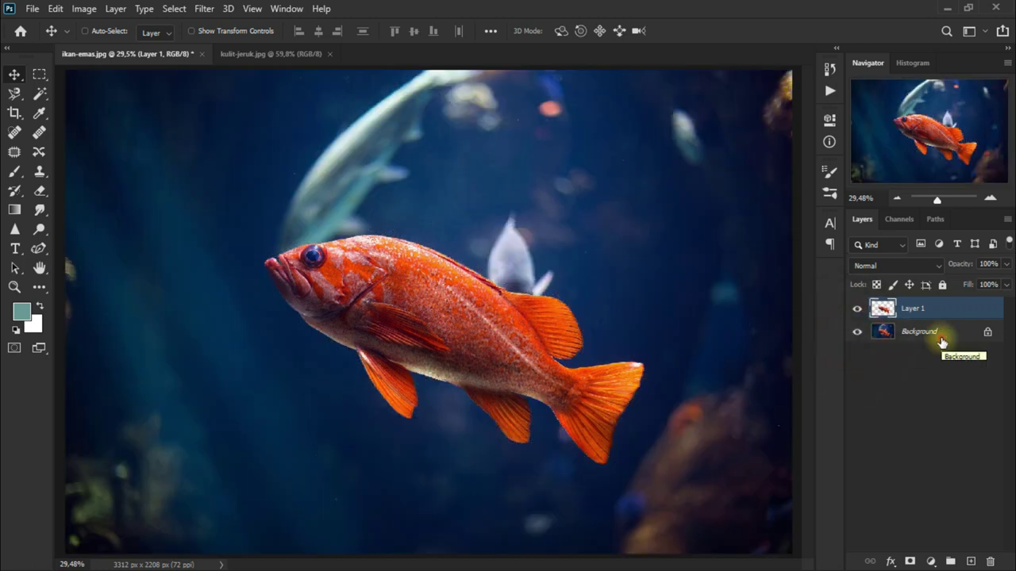
left_click(941, 340)
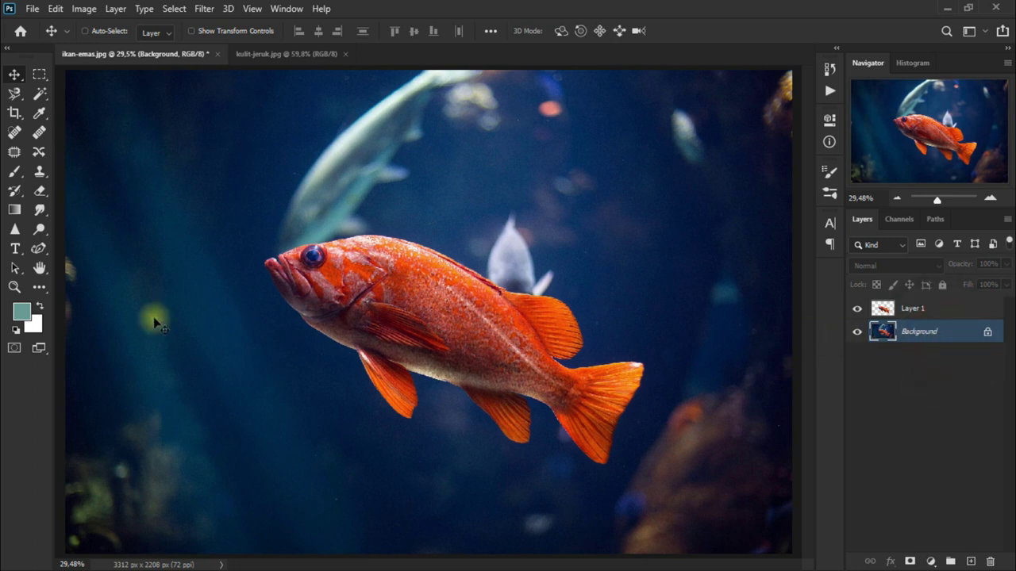
Set the foreground colour to teal #6a9a92.
left_click(23, 314)
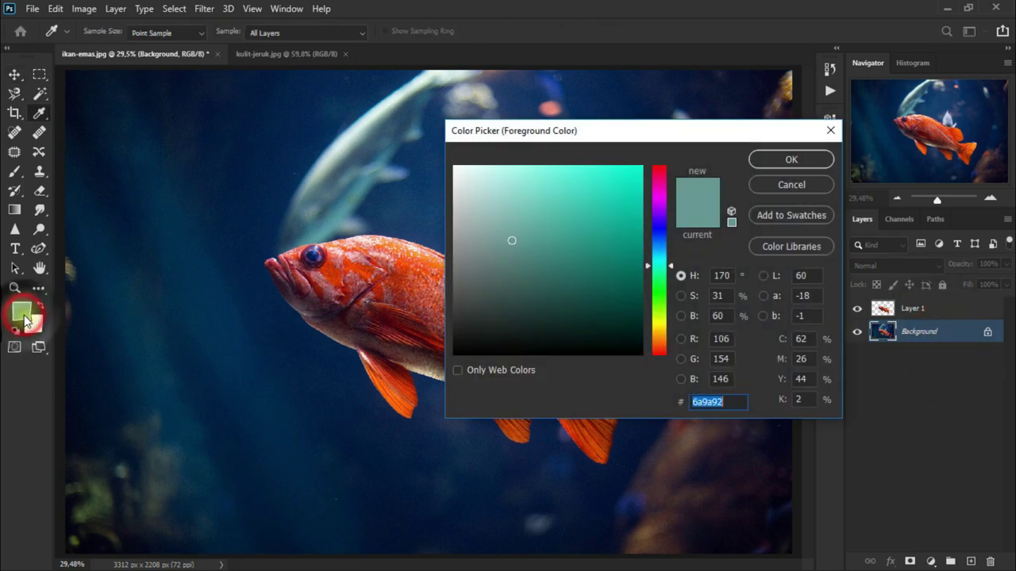
left_click_drag(621, 134, 560, 96)
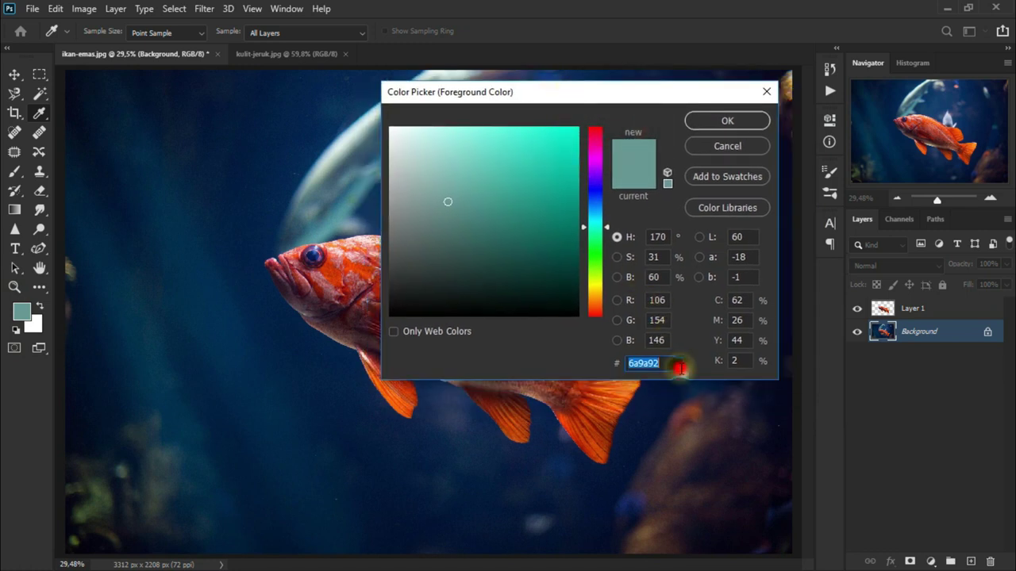
left_click(743, 124)
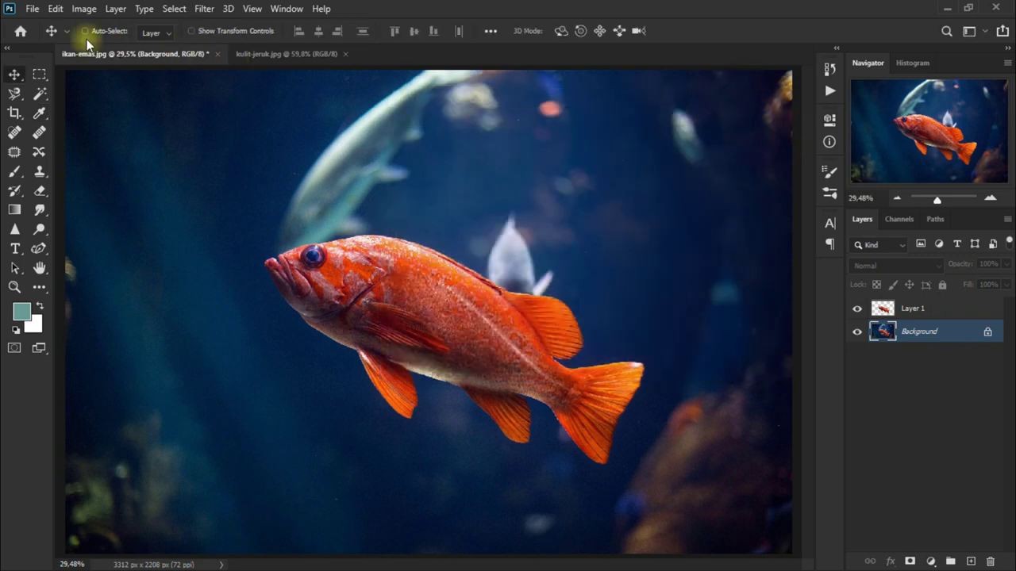
Fill the Background layer with the teal foreground colour.
left_click(50, 9)
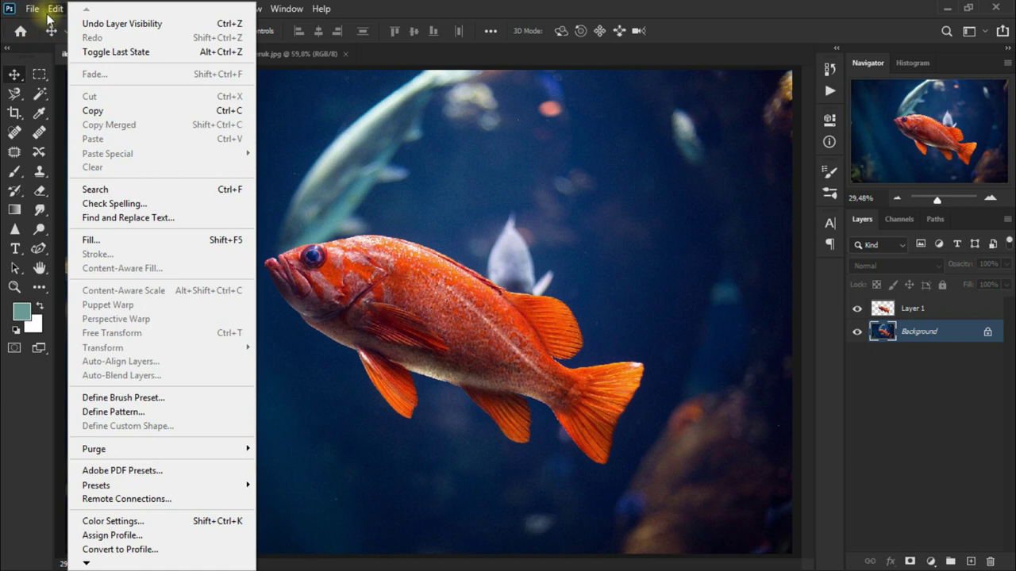
left_click(186, 244)
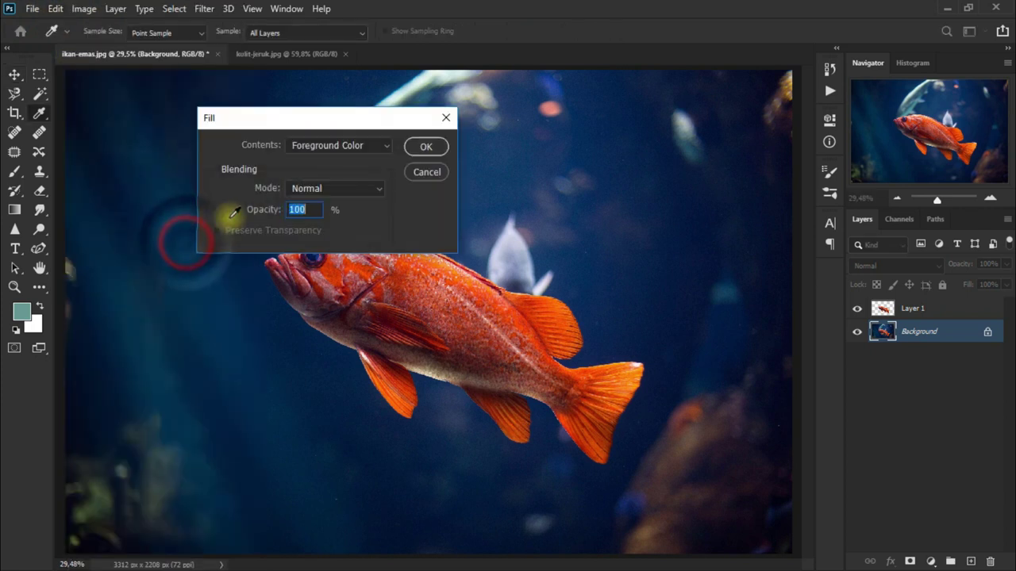
left_click(355, 146)
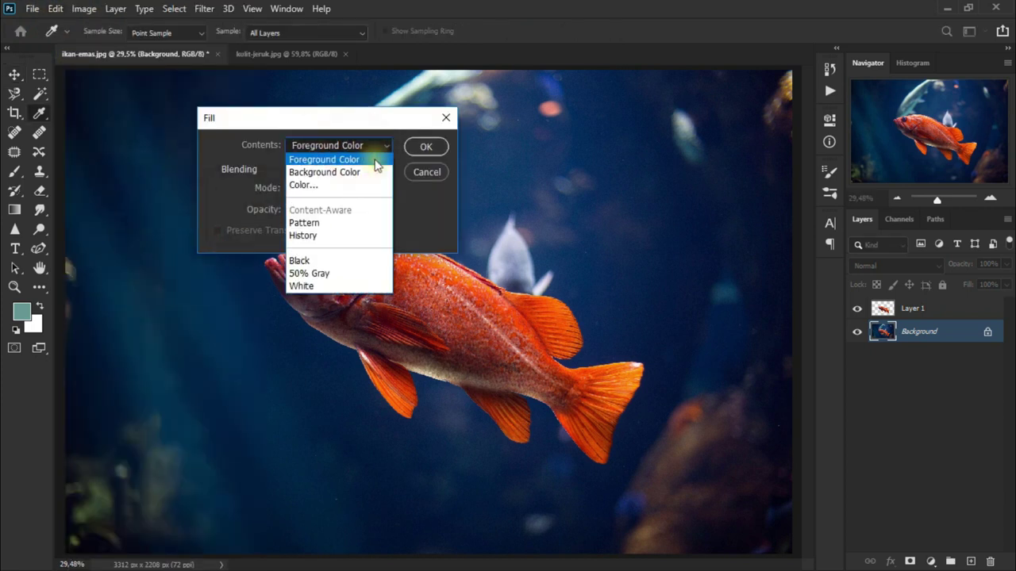
left_click(377, 161)
left_click(426, 146)
key("v")
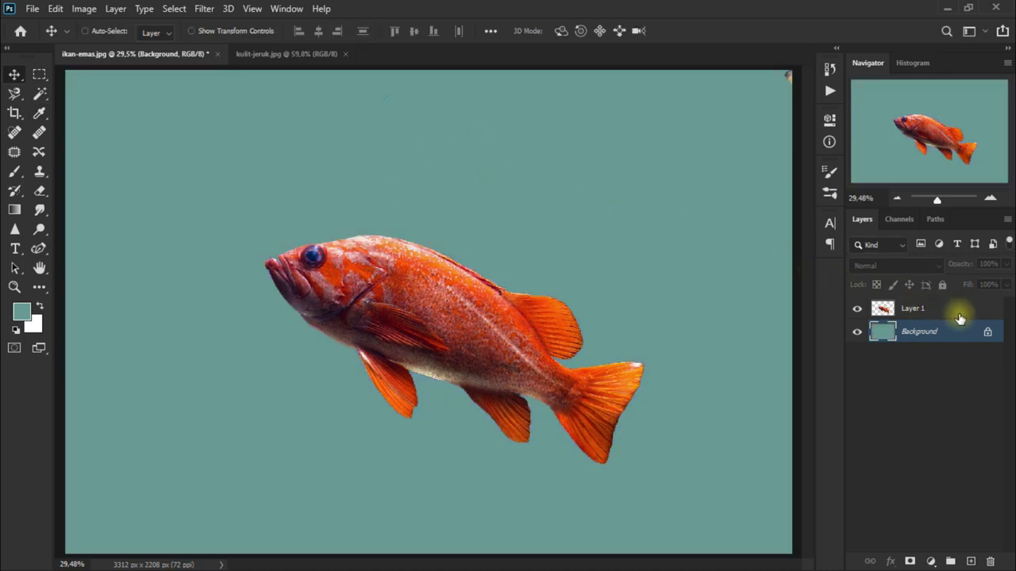
left_click(959, 316)
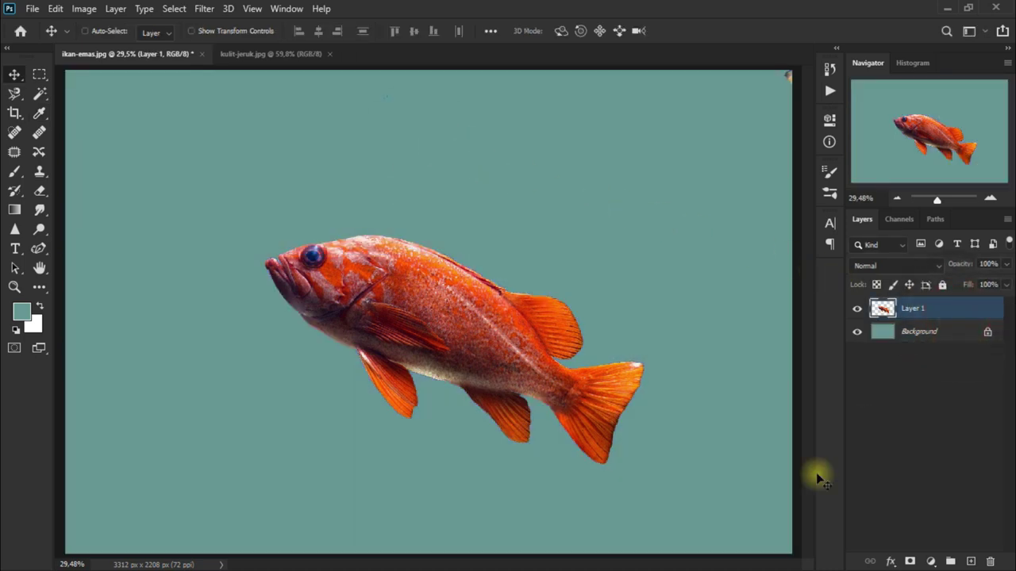
Add a Hue/Saturation layer clipped to the fish with Hue +17, Saturation +44, Lightness -11.
left_click(935, 562)
left_click(963, 415)
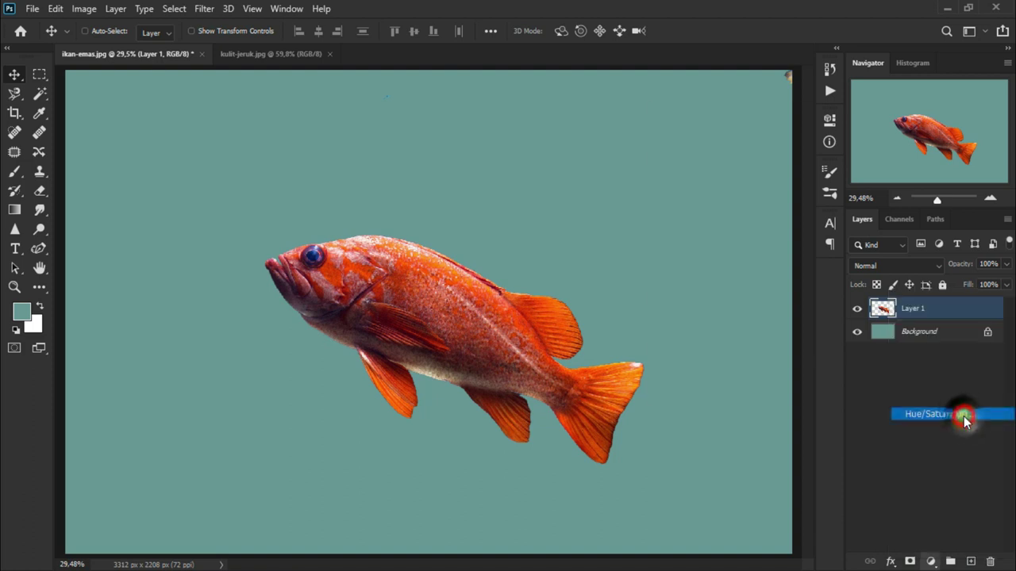
left_click(701, 390)
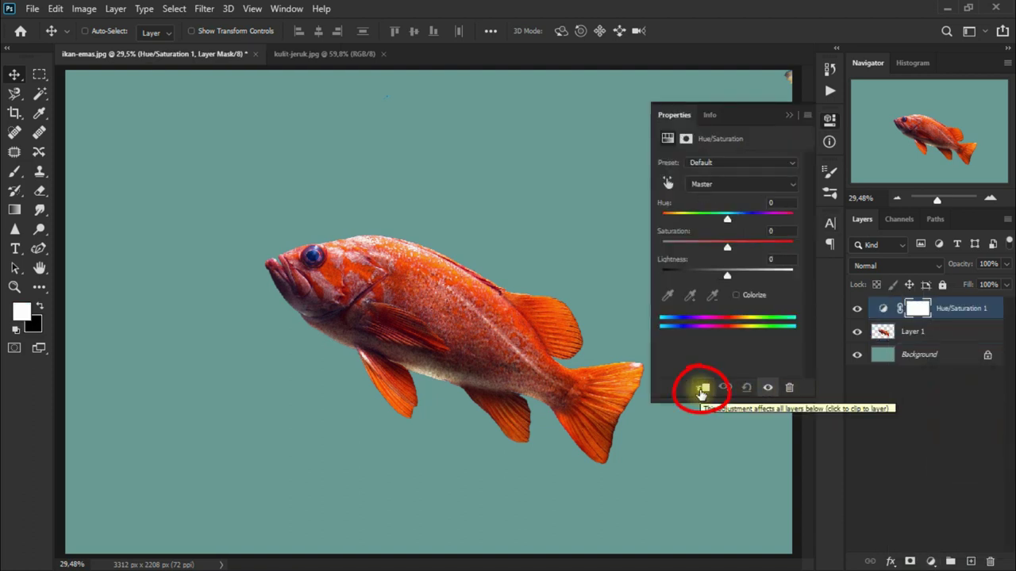
left_click(701, 391)
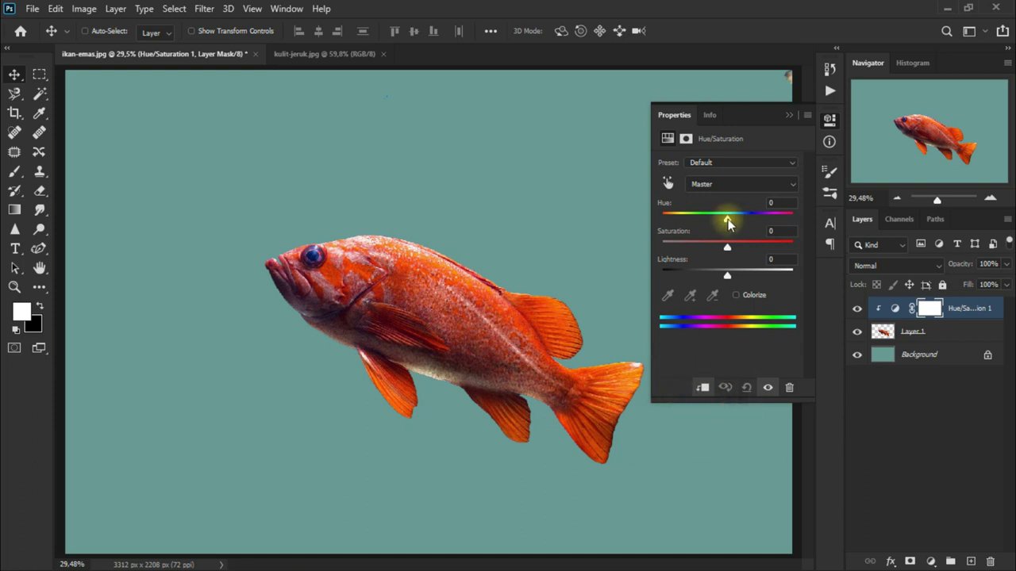
left_click_drag(728, 219, 739, 219)
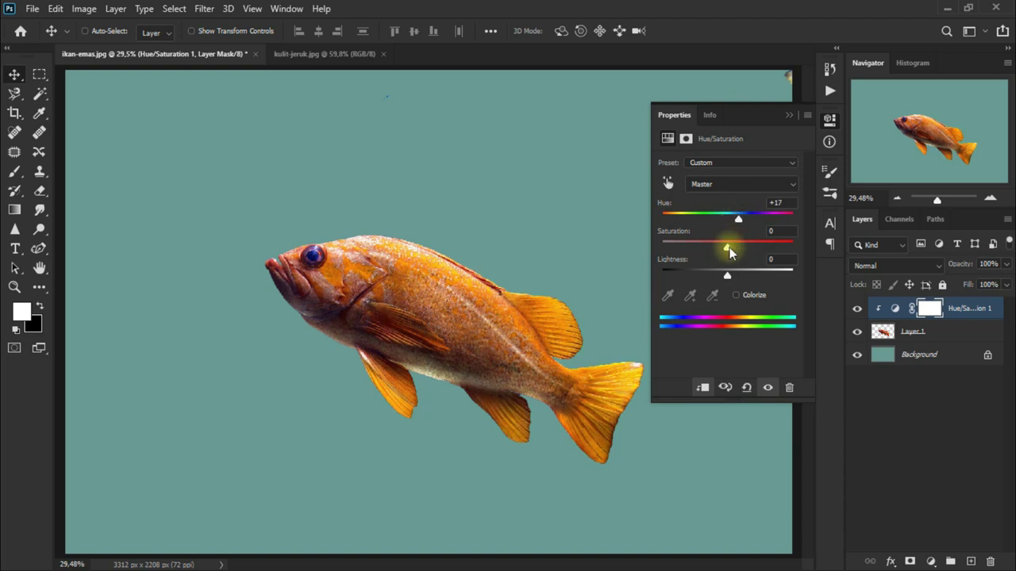
left_click_drag(729, 250, 739, 250)
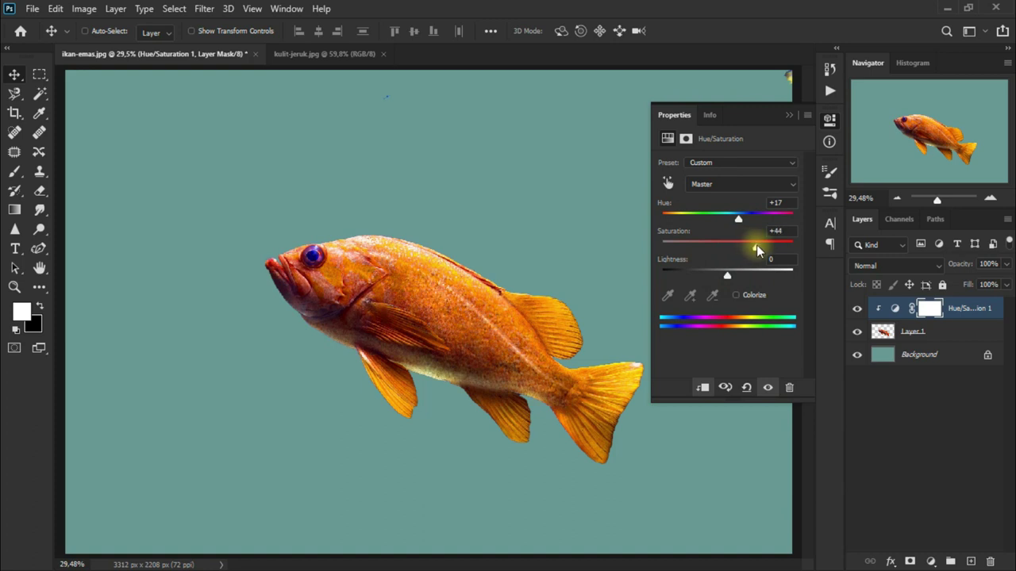
left_click_drag(729, 277, 719, 277)
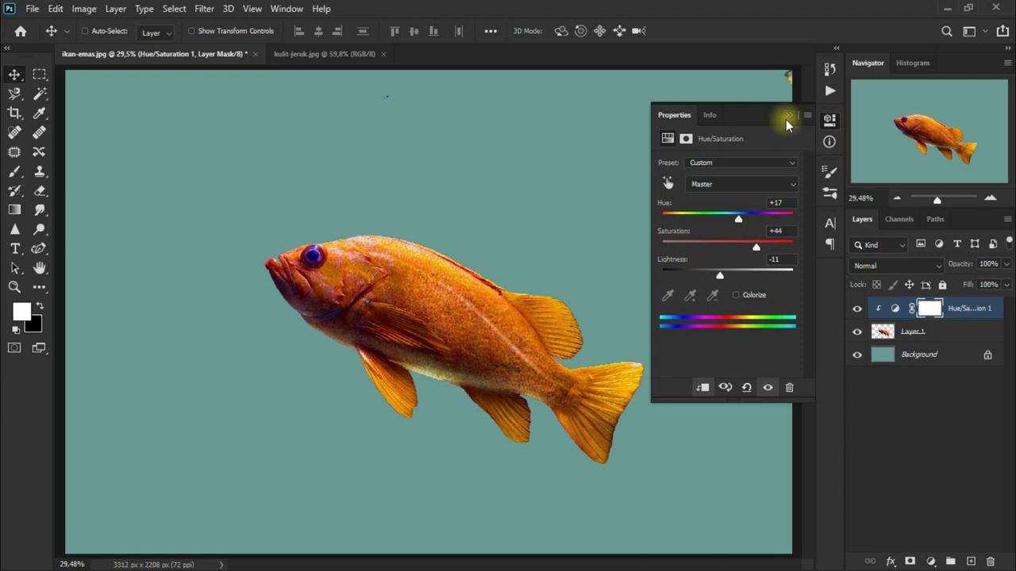
left_click(788, 116)
left_click(858, 308)
left_click(859, 309)
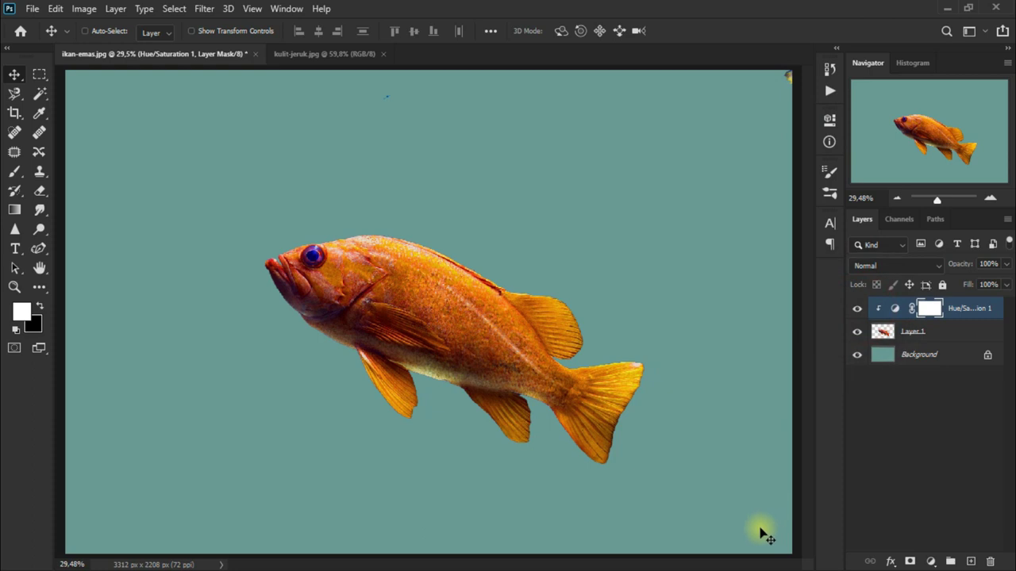
Switch to kulit-jeruk.jpg and dismiss the locked-background warning after a failed move.
left_click(325, 53)
left_click_drag(383, 231, 251, 117)
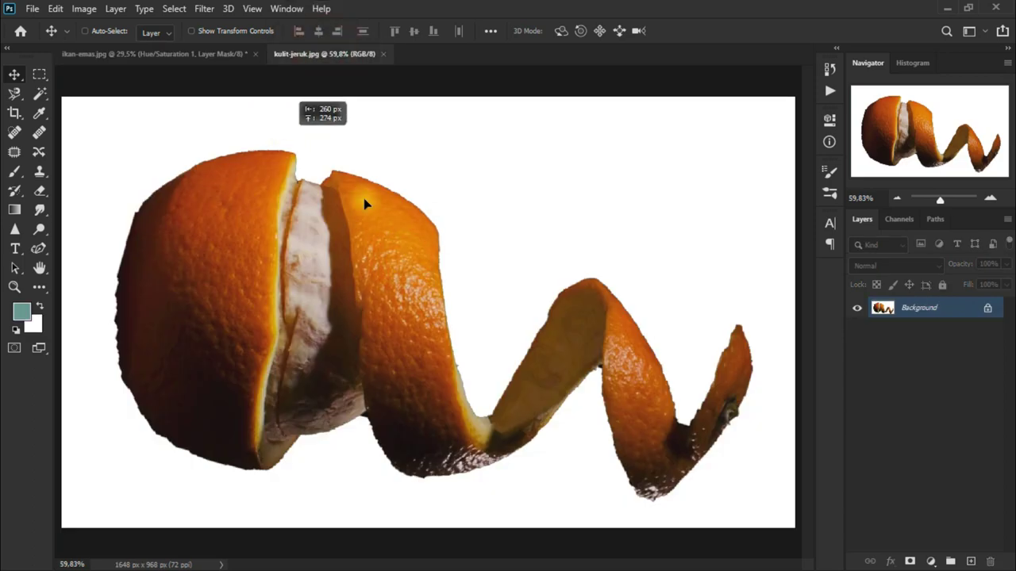
left_click_drag(250, 118, 423, 228)
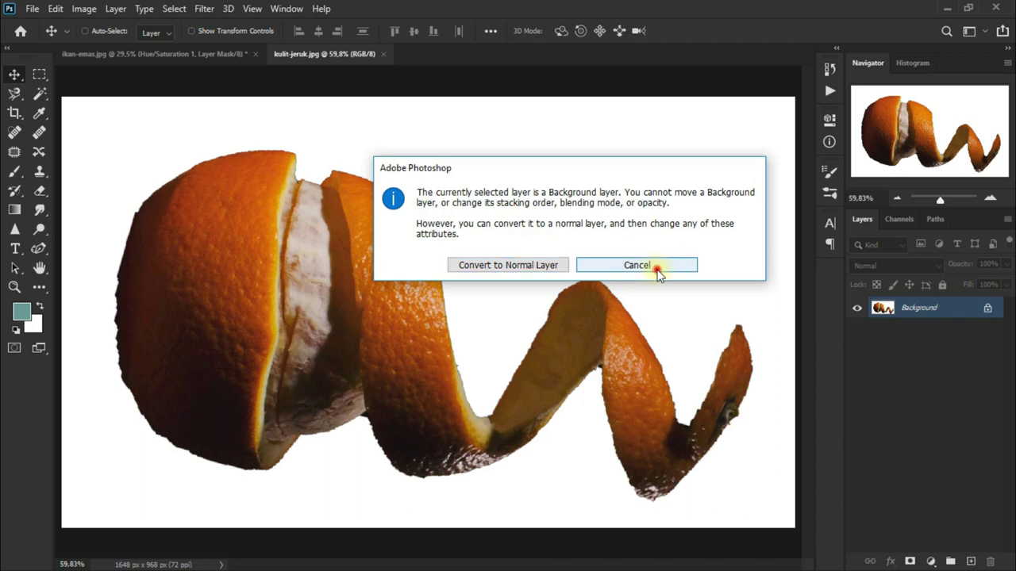
left_click(630, 266)
Select the peel via Magic Wand on the white area plus Inverse, and copy it to a new layer.
left_click(49, 96)
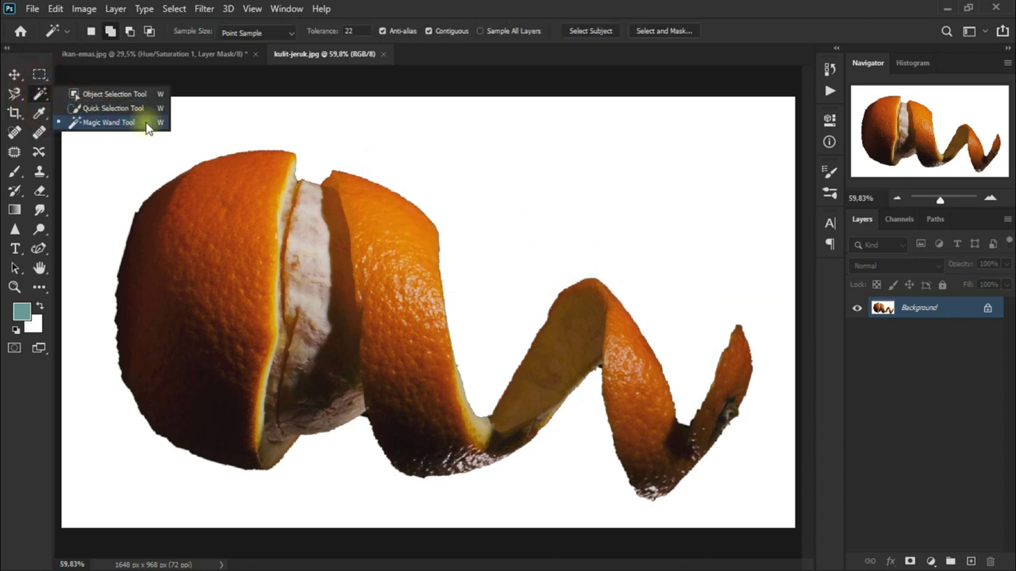
left_click(147, 124)
left_click(141, 165)
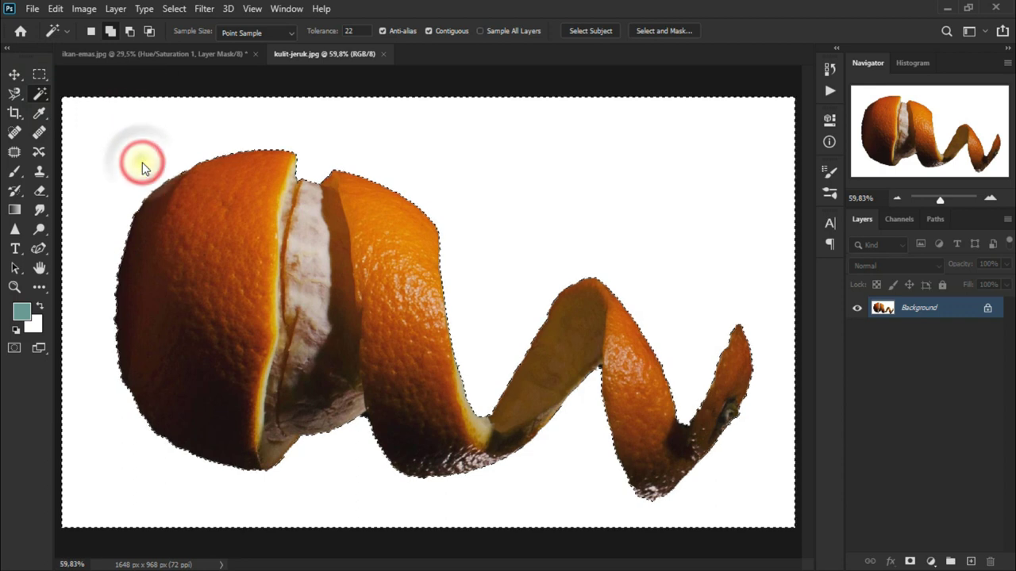
left_click(175, 9)
left_click(187, 66)
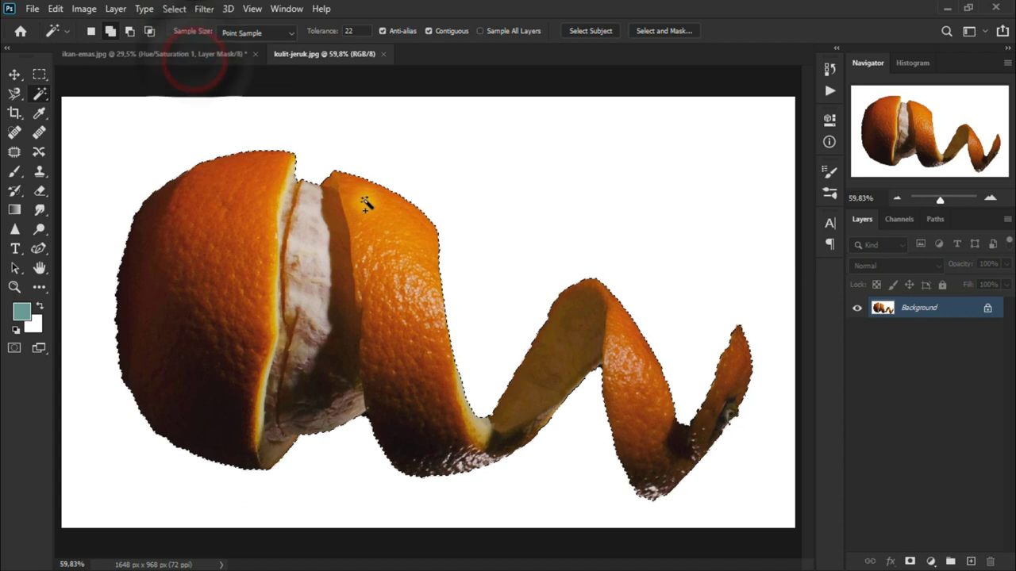
key("ctrl+j")
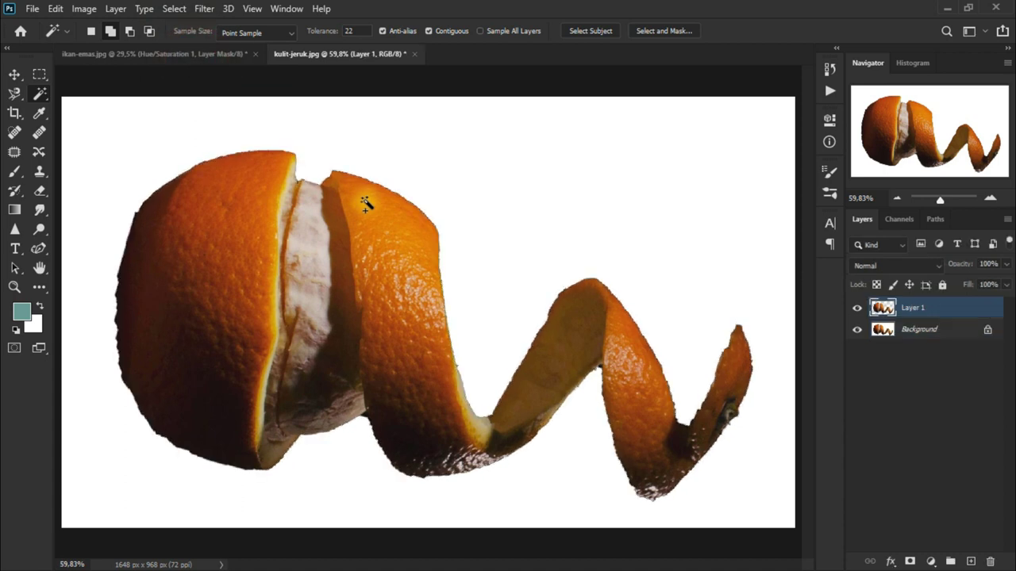
Hide the white Background layer and drag the peel upward with the Move tool.
left_click(858, 329)
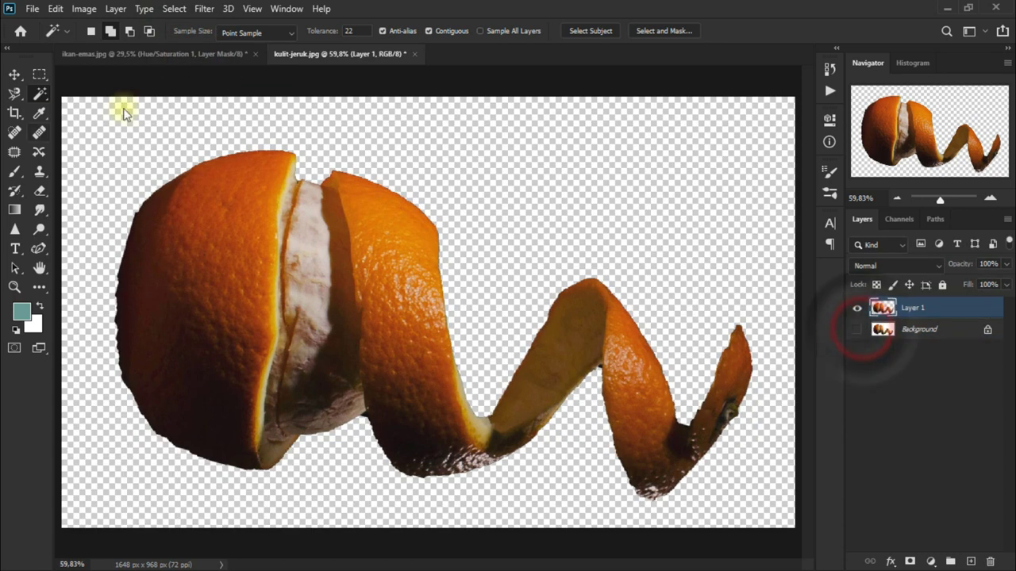
left_click(14, 74)
mouse_move(210, 244)
left_mouse_down()
mouse_move(208, 54)
mouse_move(427, 302)
left_mouse_up()
Close kulit-jeruk.jpg without saving changes.
left_click(328, 54)
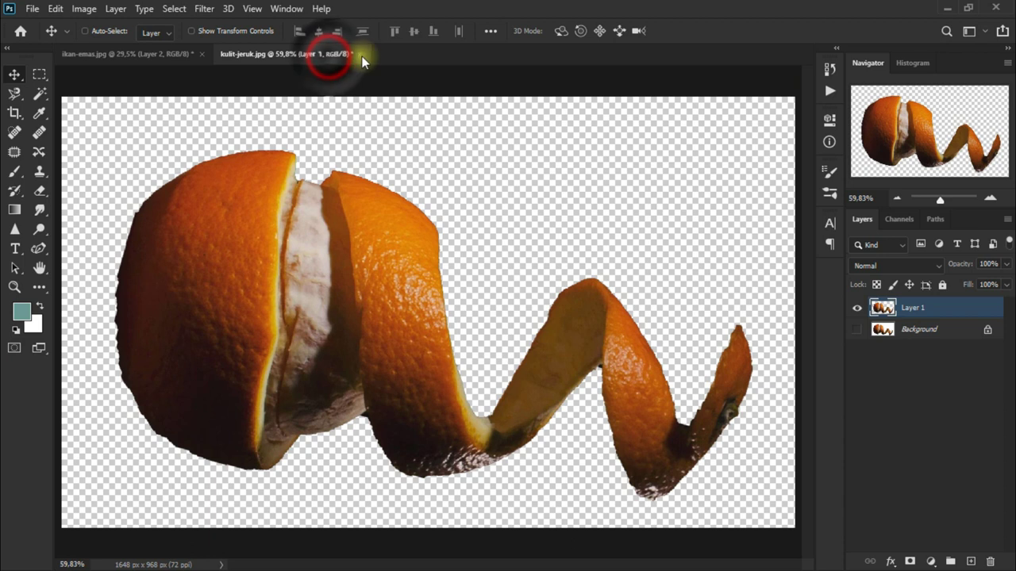
left_click(361, 54)
left_click(511, 230)
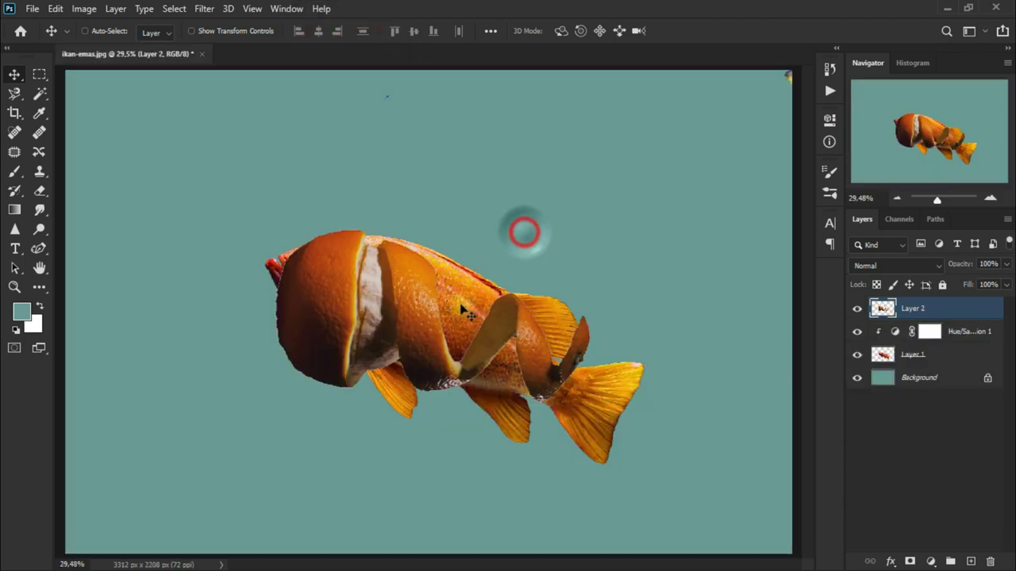
Position the Layer 2 peel over the fish body with a drag and Shift+arrow nudges.
left_click_drag(430, 337, 442, 329)
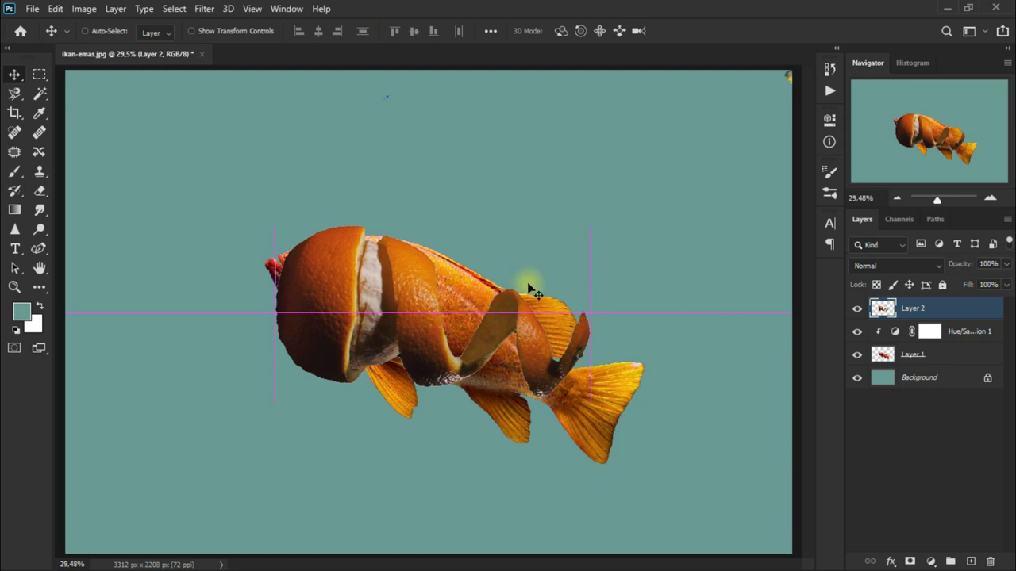
key("shift+Up")
key("shift+Up")
key("shift+Up")
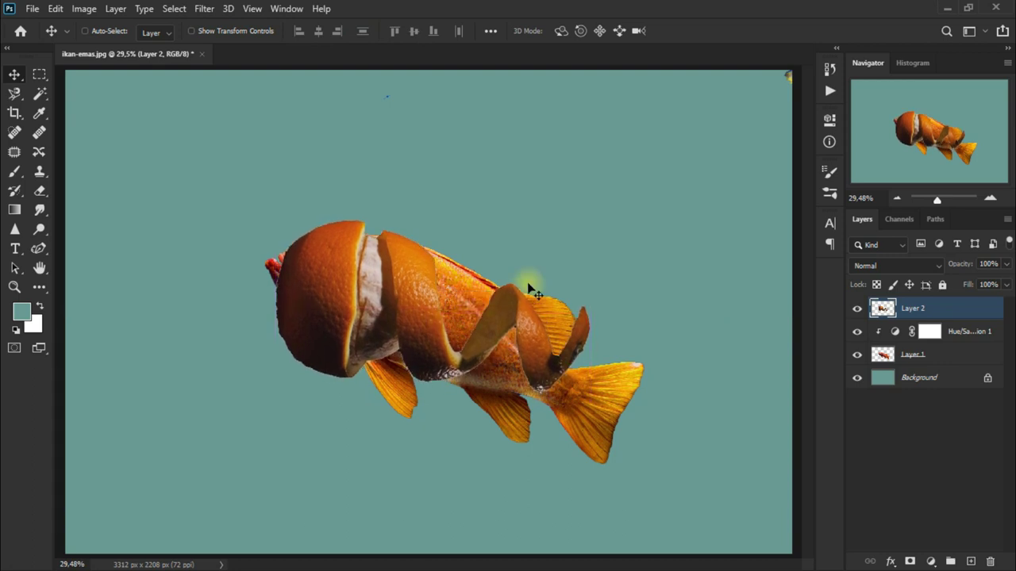
key("shift+Down")
key("shift+Down")
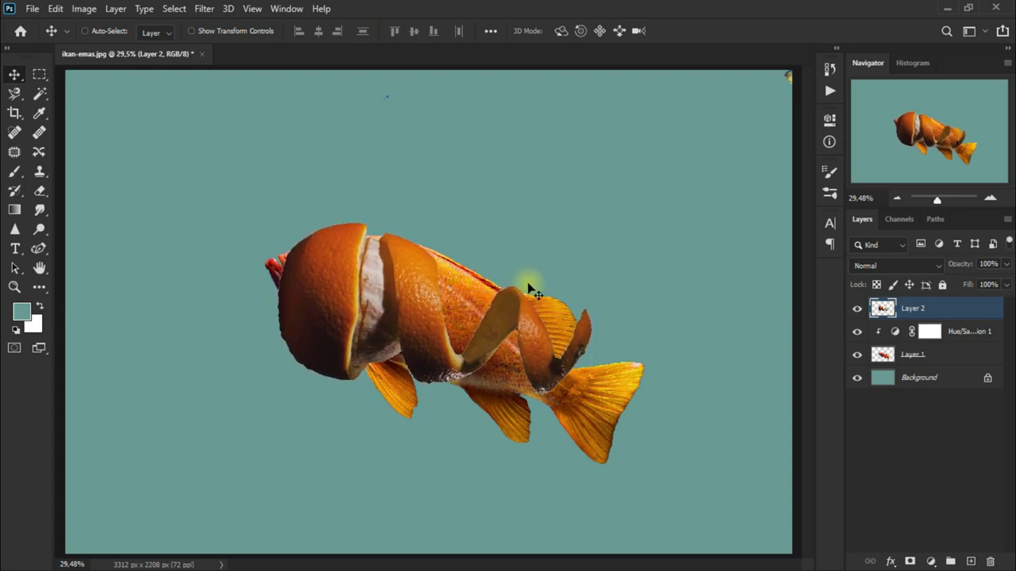
key("shift+Down")
key("shift+Right")
key("shift+Down")
key("shift+Right")
key("shift+Down")
key("shift+Right")
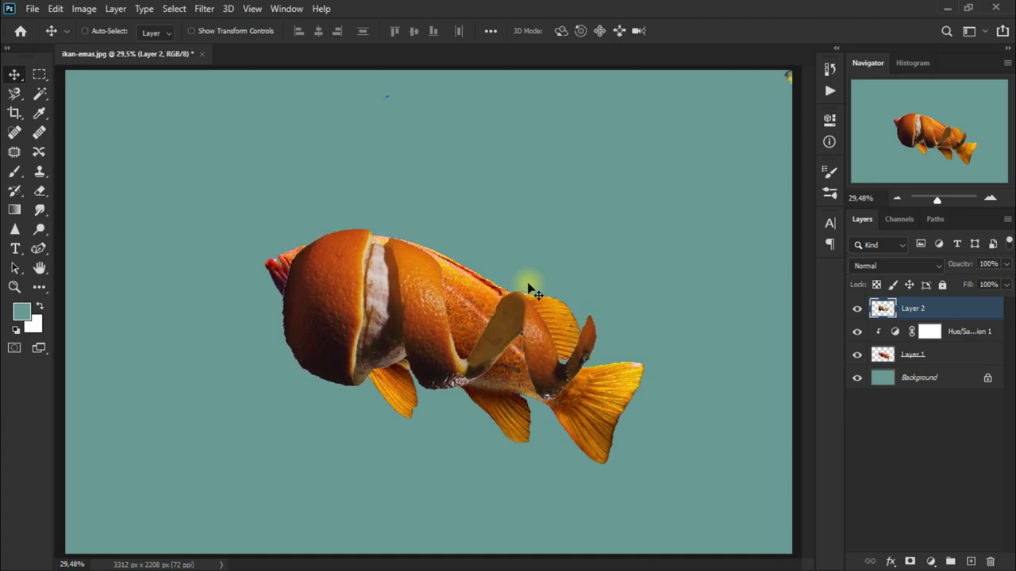
key("ctrl+z")
key("ctrl+z")
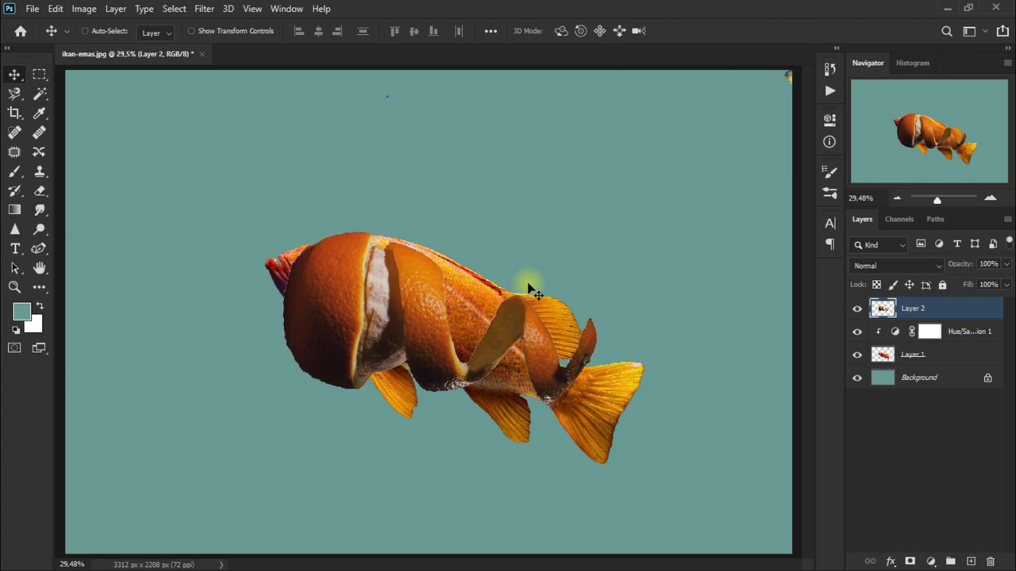
key("ctrl+z")
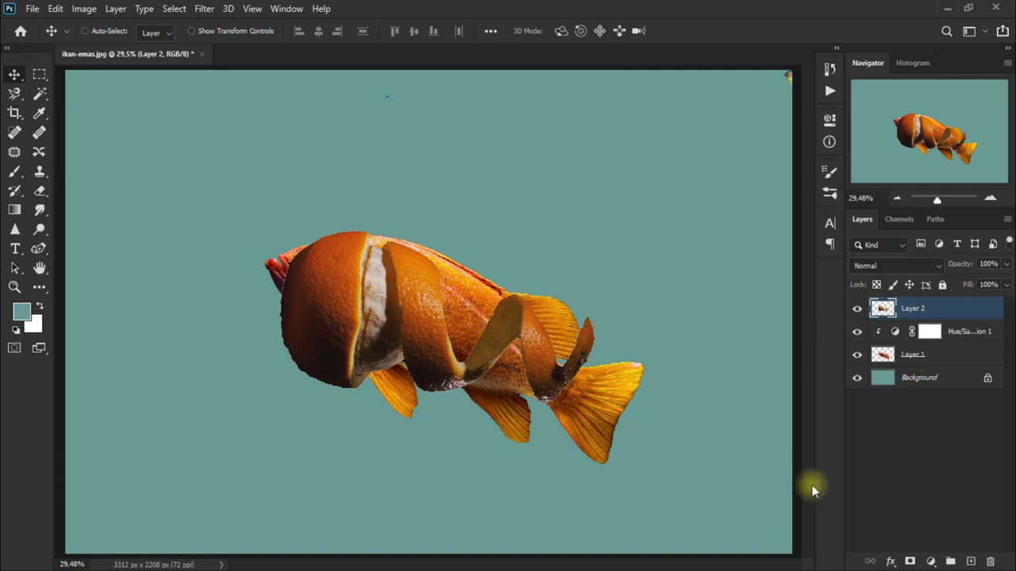
Add a mask to Layer 2 and erase the peel over the fish's head and mouth.
left_click(912, 561)
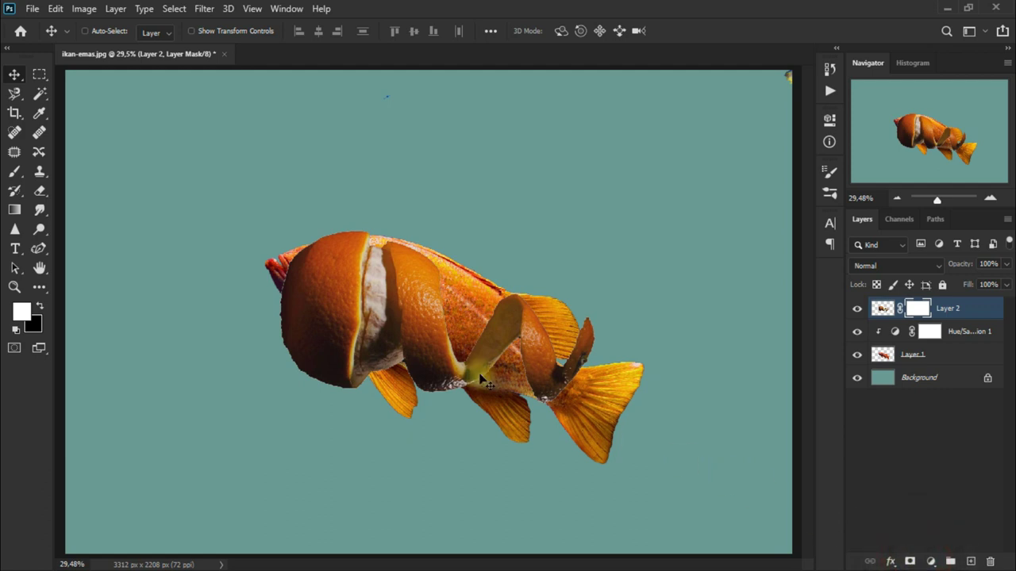
left_click_drag(44, 194, 119, 193)
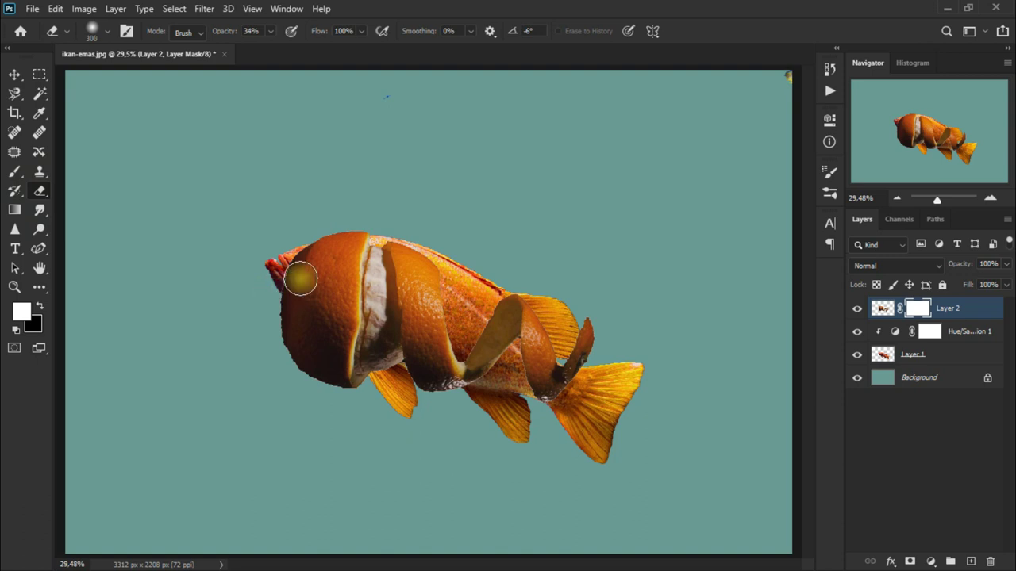
left_click_drag(327, 279, 328, 355)
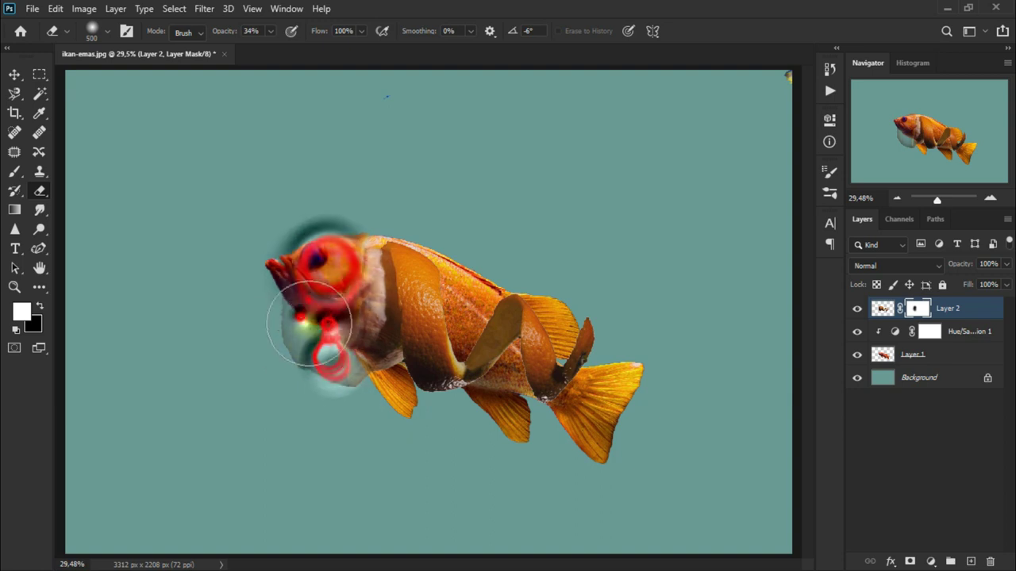
mouse_move(328, 355)
left_mouse_down()
mouse_move(328, 231)
mouse_move(385, 284)
mouse_move(394, 368)
mouse_move(386, 340)
mouse_move(351, 352)
mouse_move(351, 370)
mouse_move(401, 377)
left_mouse_up()
key("bracketleft")
key("bracketleft")
key("bracketleft")
With a smaller brush, mask out the peel over the tail, belly, gill and pectoral fin.
mouse_move(565, 389)
left_mouse_down()
mouse_move(556, 373)
mouse_move(578, 362)
mouse_move(594, 396)
left_mouse_up()
left_click_drag(424, 356, 429, 371)
left_click(316, 365)
mouse_move(298, 303)
left_mouse_down()
mouse_move(349, 377)
mouse_move(363, 266)
mouse_move(347, 306)
mouse_move(388, 341)
mouse_move(386, 262)
left_mouse_up()
left_click_drag(589, 321, 577, 392)
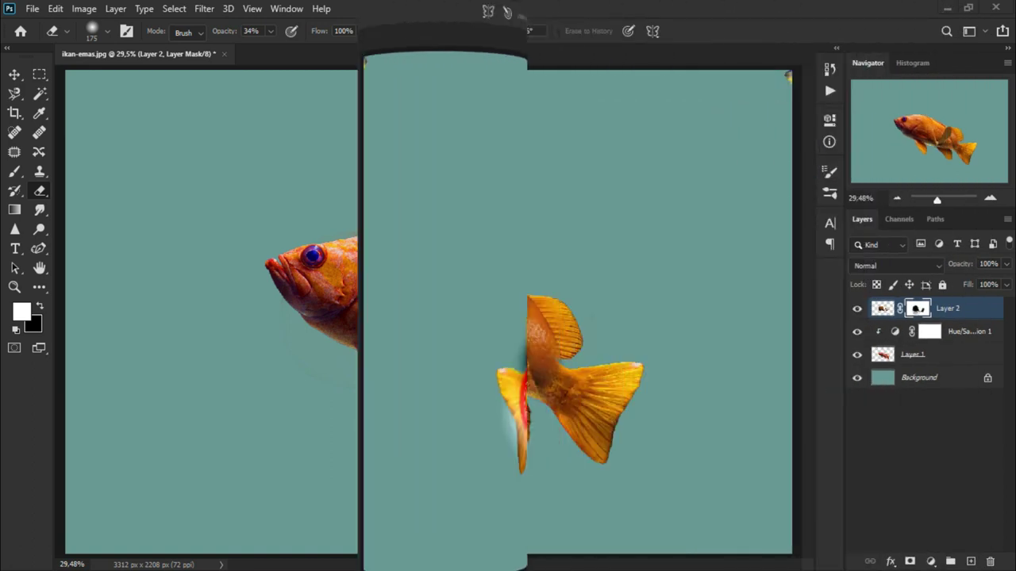
left_click_drag(363, 336, 344, 366)
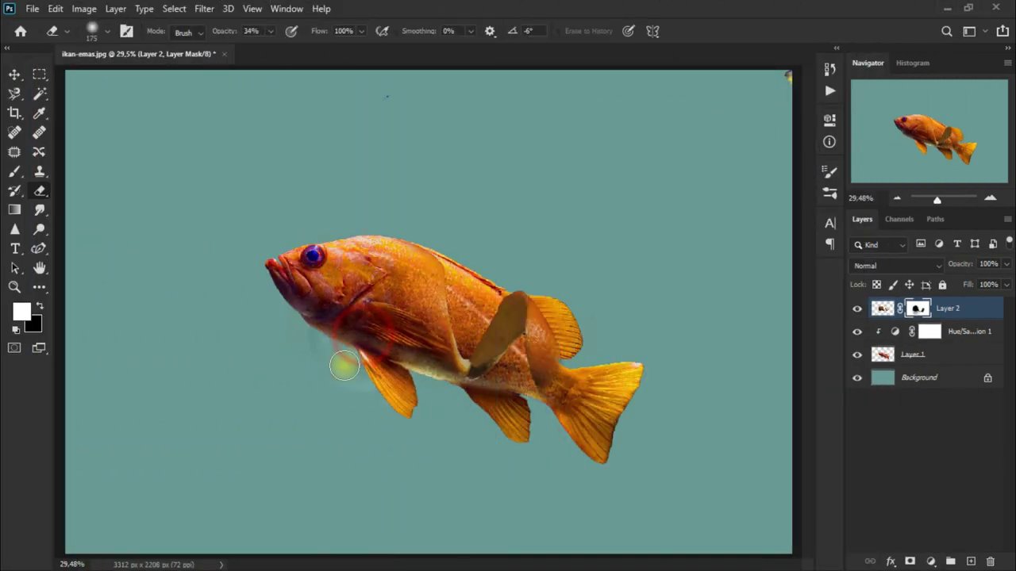
Compare the peel layer on and off, then touch up the mask around belly and tail.
left_click(857, 309)
left_click(857, 309)
left_click(857, 309)
left_click(857, 309)
left_click(857, 308)
left_click(857, 308)
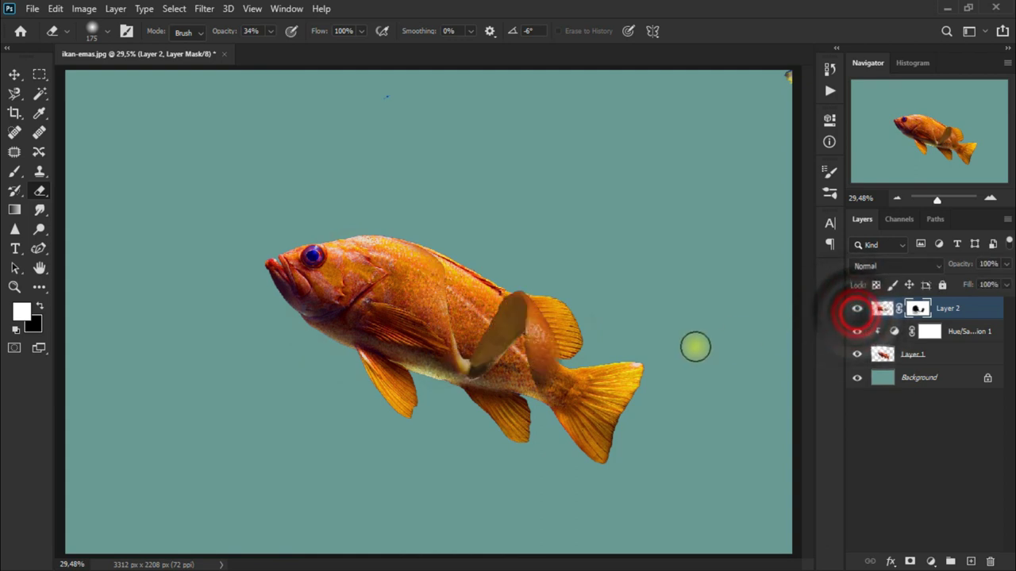
left_click(434, 401)
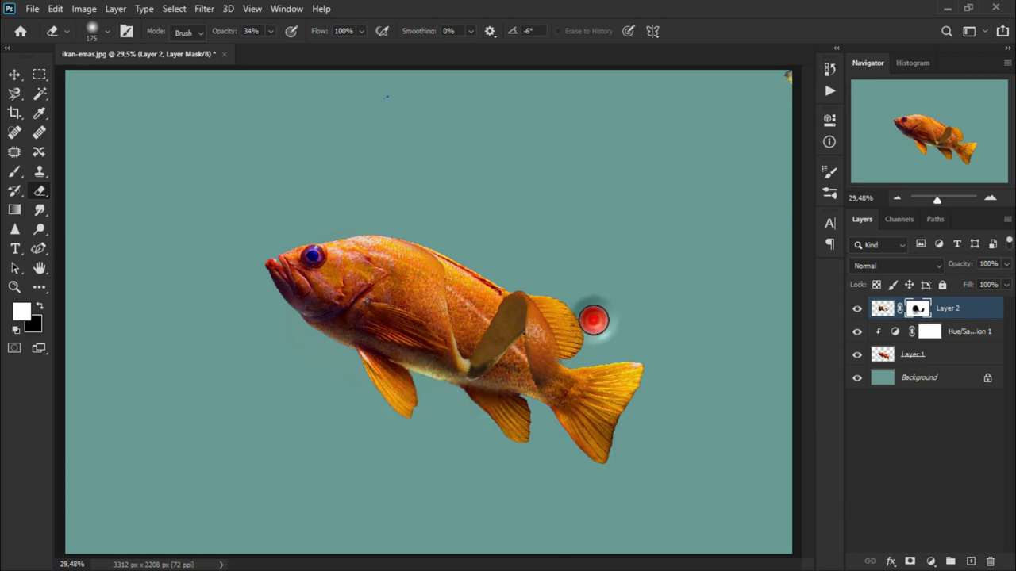
left_click_drag(594, 320, 607, 319)
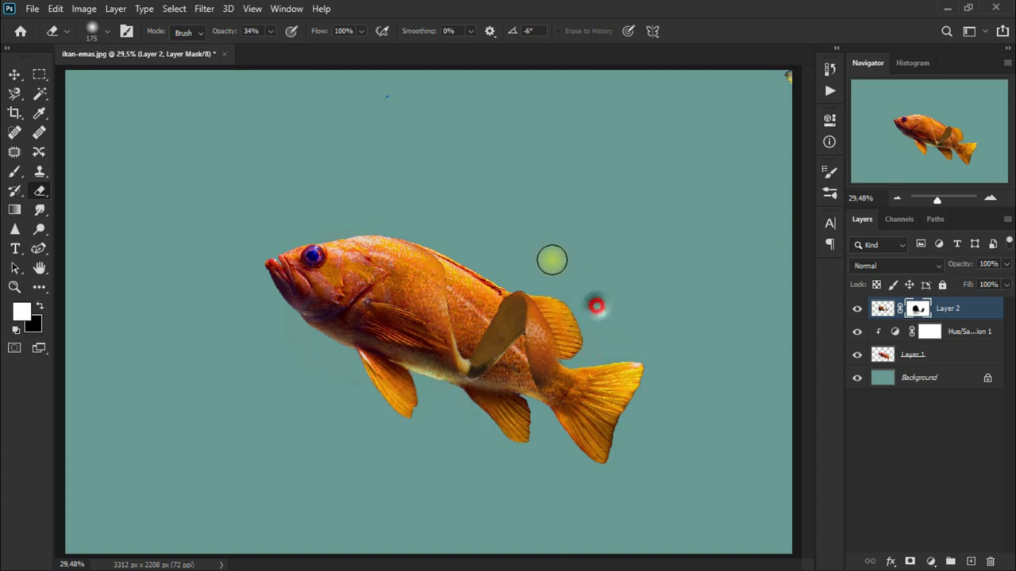
left_click(377, 367)
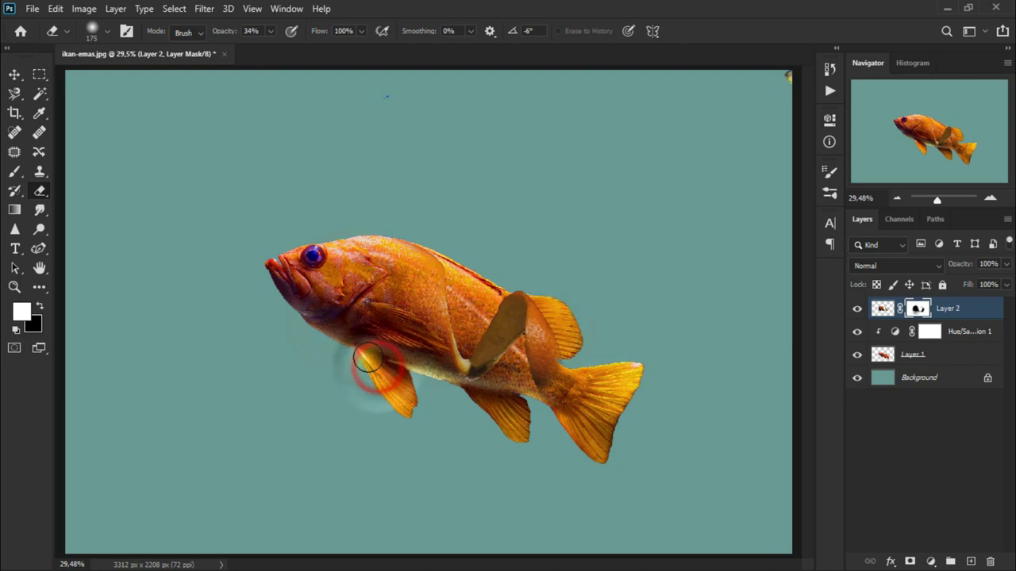
Toggle the peel layer visibility again to check the masked result.
left_click(859, 312)
left_click(859, 312)
left_click(859, 313)
left_click(859, 313)
left_click(859, 315)
left_click(858, 313)
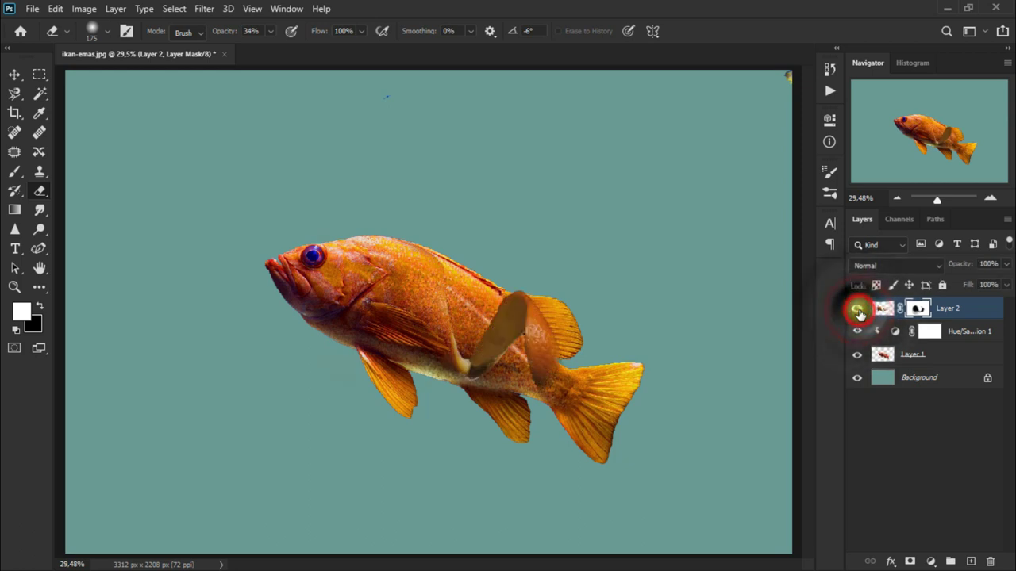
left_click(14, 75)
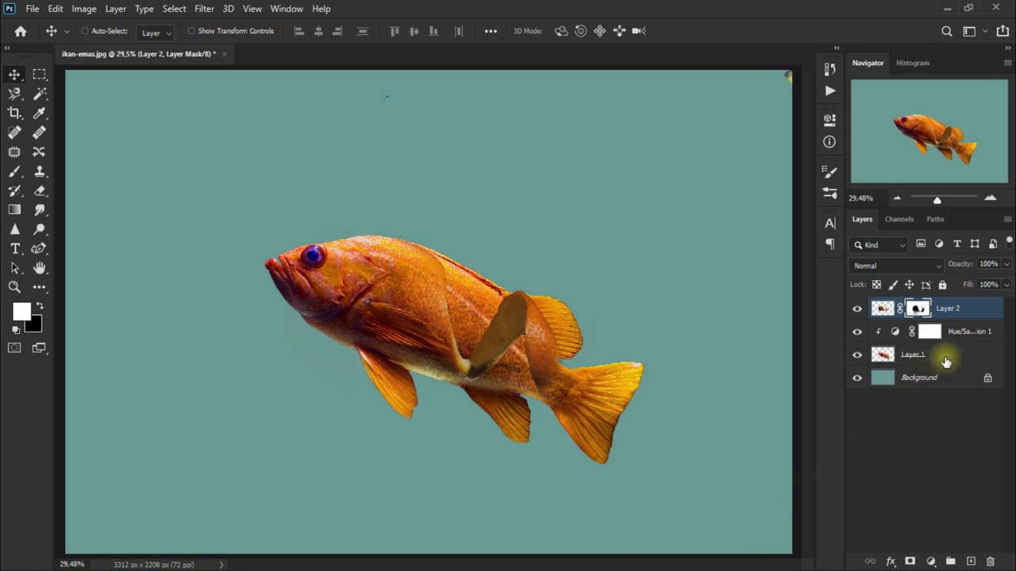
Add a layer mask to Layer 1 and pick the plain Eraser Tool.
left_click(945, 361)
left_click(857, 357)
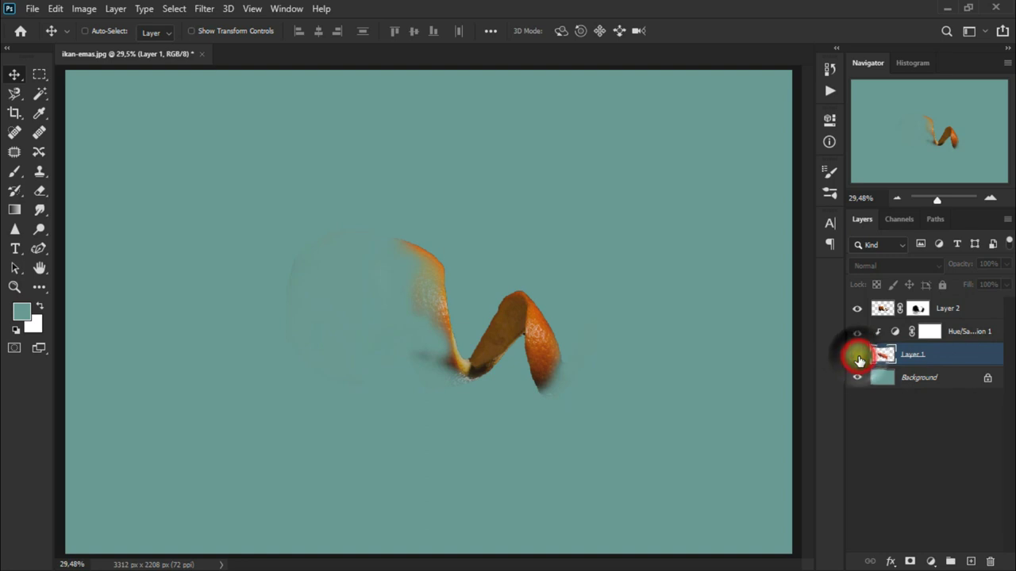
left_click(857, 357)
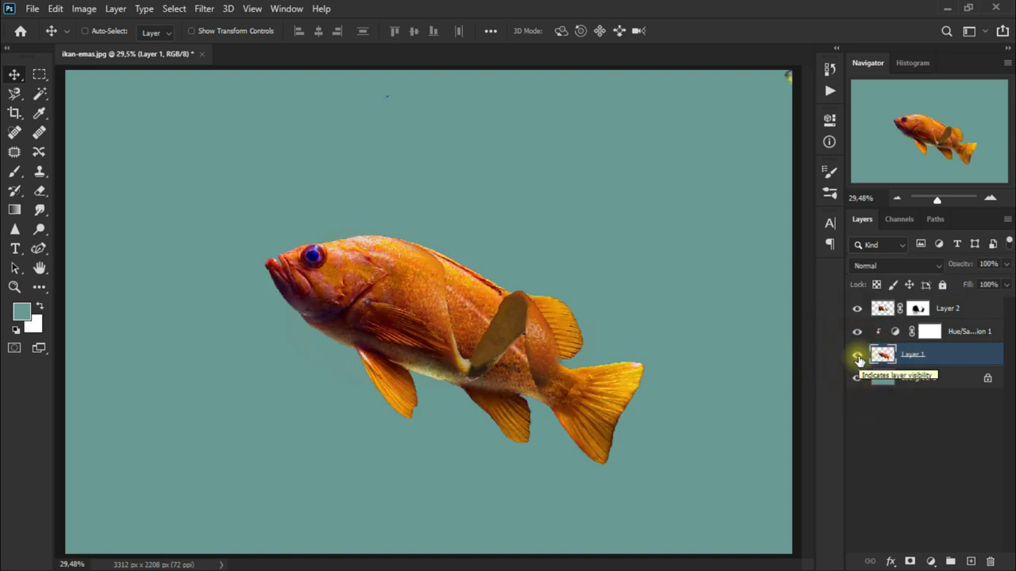
left_click(908, 562)
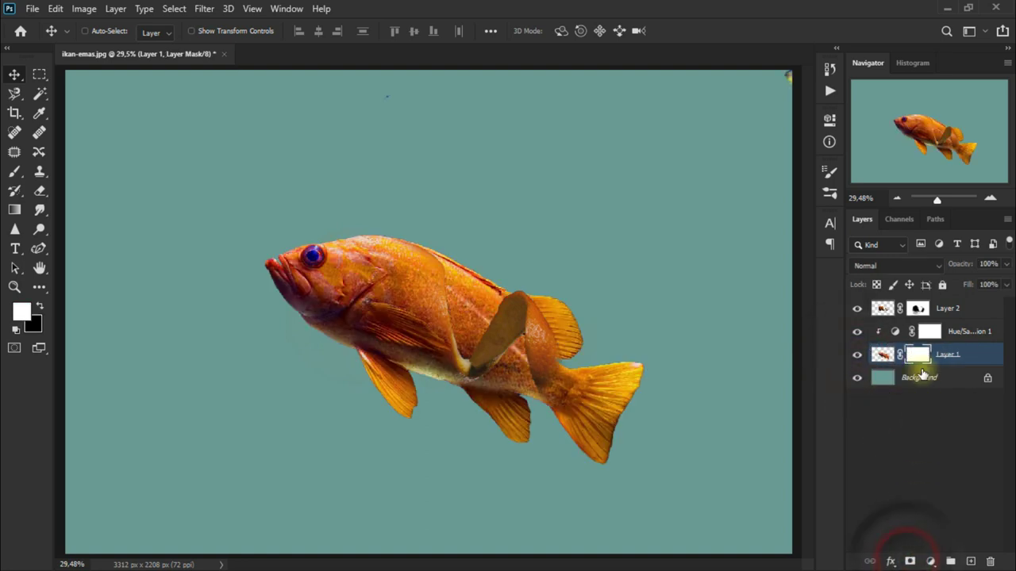
left_click(42, 198)
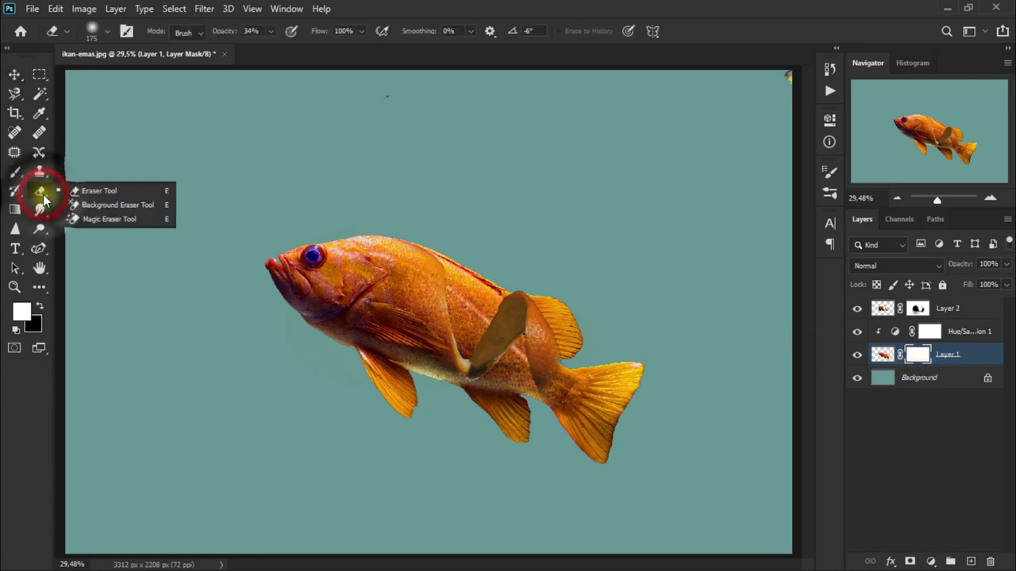
left_click(132, 195)
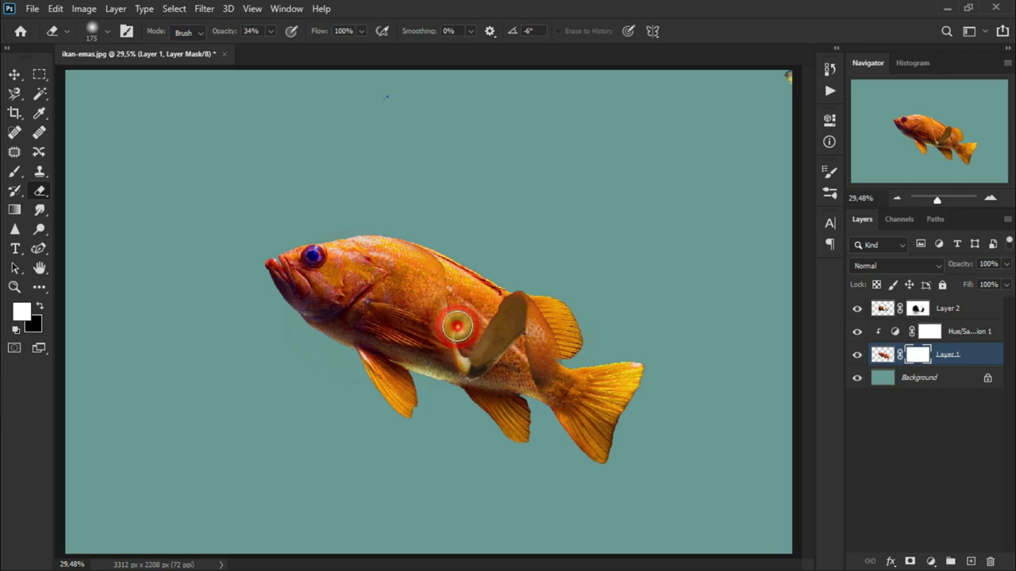
Erase the fish's mid-body and the tail–body seam shadow on the Layer 1 mask.
mouse_move(458, 326)
left_mouse_down()
mouse_move(428, 247)
mouse_move(449, 314)
mouse_move(465, 312)
mouse_move(447, 260)
mouse_move(548, 315)
mouse_move(499, 298)
mouse_move(468, 325)
mouse_move(476, 381)
mouse_move(458, 398)
mouse_move(511, 385)
mouse_move(497, 291)
mouse_move(573, 340)
mouse_move(519, 386)
mouse_move(523, 439)
mouse_move(483, 313)
mouse_move(560, 306)
mouse_move(572, 343)
mouse_move(475, 342)
left_mouse_up()
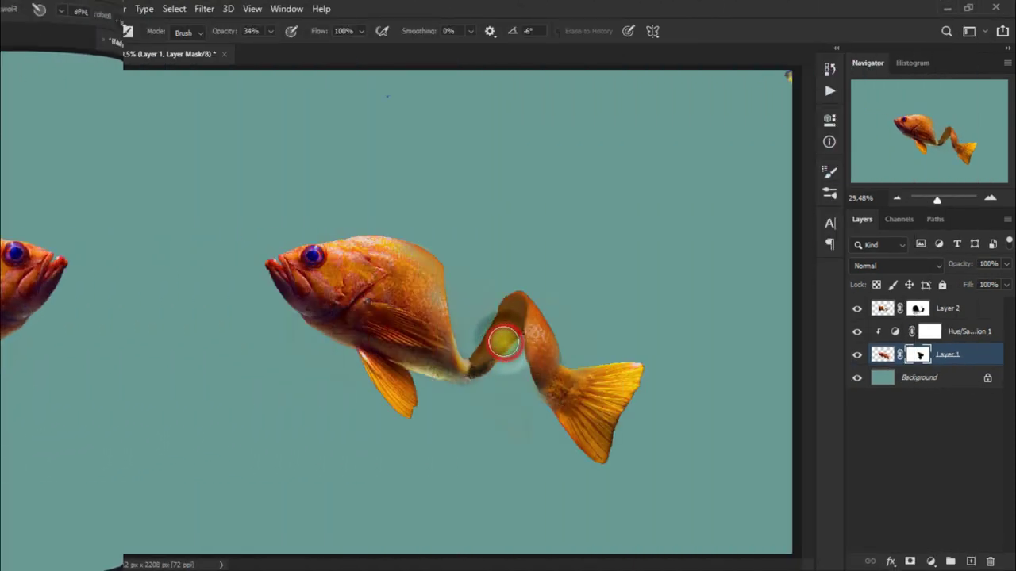
left_click_drag(488, 332, 493, 331)
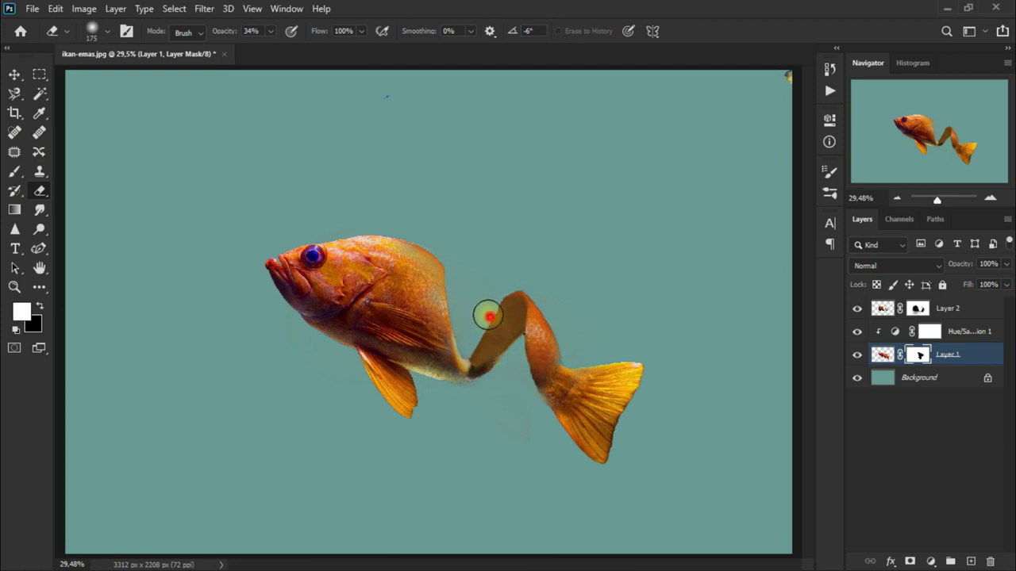
left_click_drag(491, 290, 498, 318)
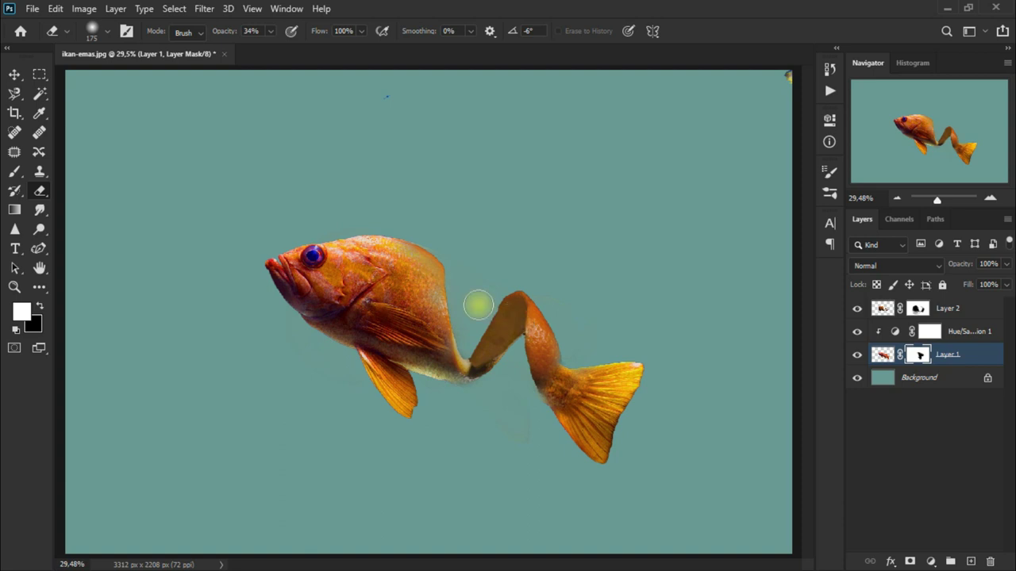
left_click(15, 76)
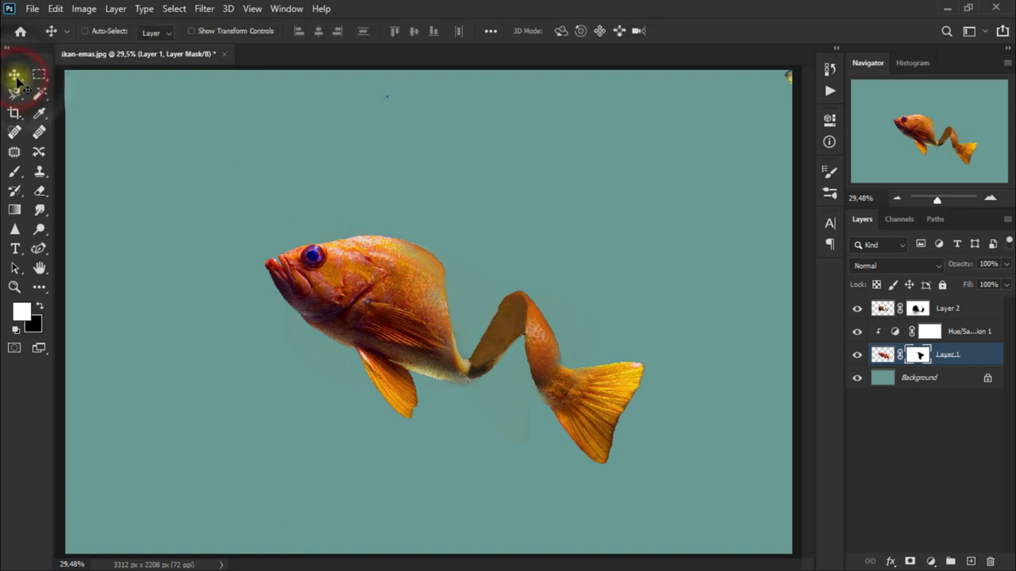
left_click(983, 312)
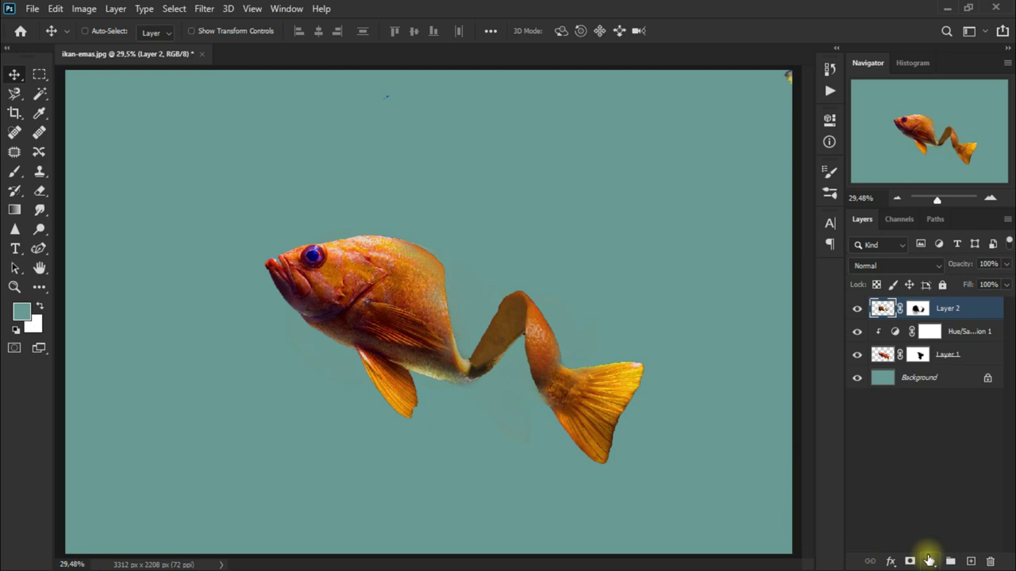
Add a Brightness/Contrast adjustment layer on top of the stack and raise its Contrast.
left_click(930, 560)
left_click(972, 341)
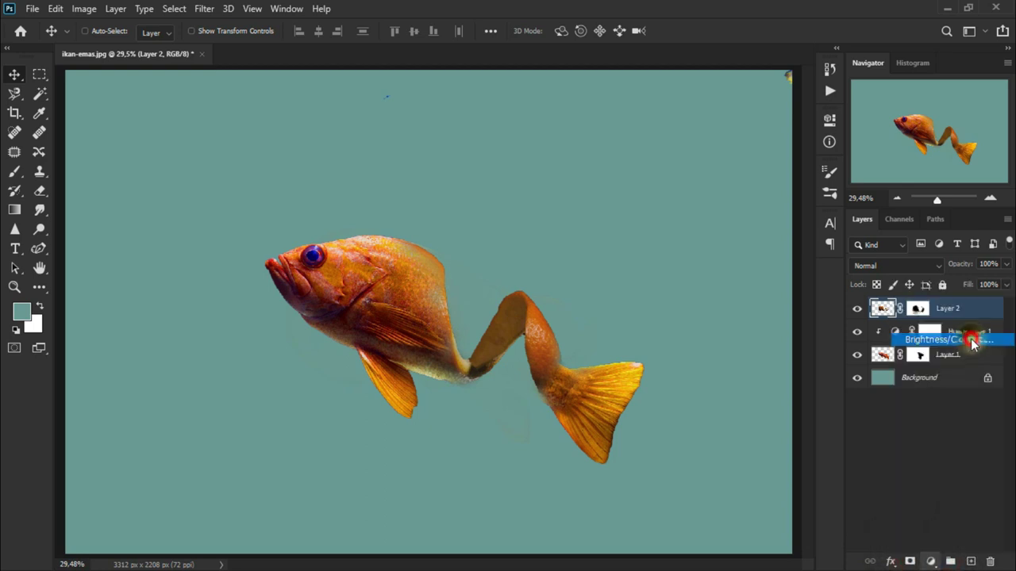
left_click_drag(729, 232, 743, 233)
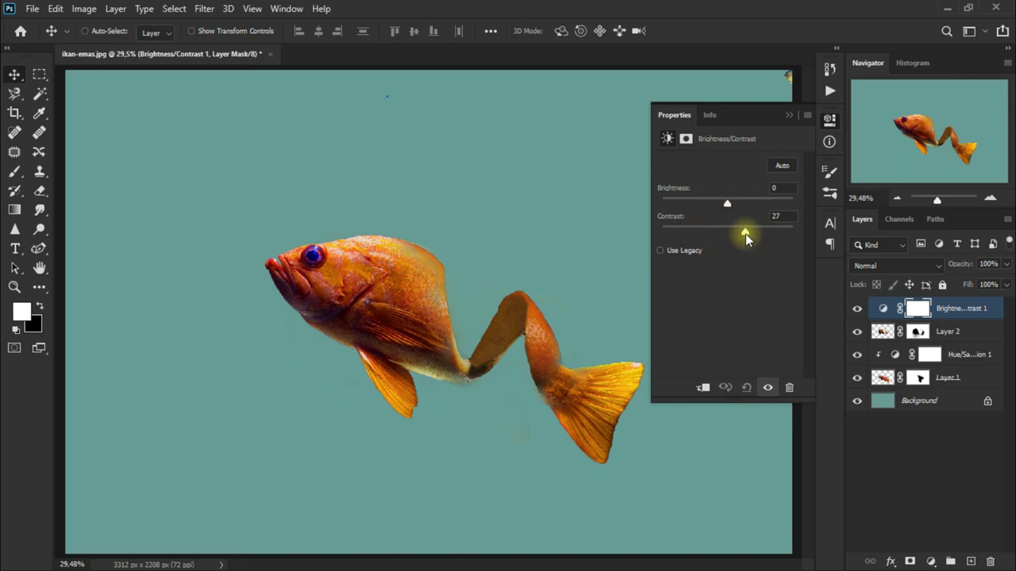
left_click(768, 216)
left_click(793, 117)
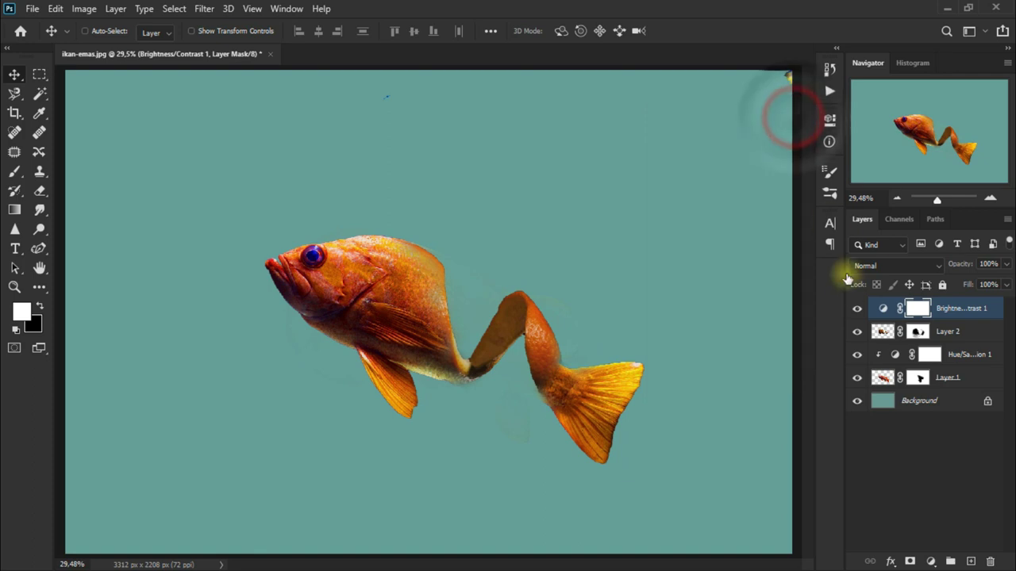